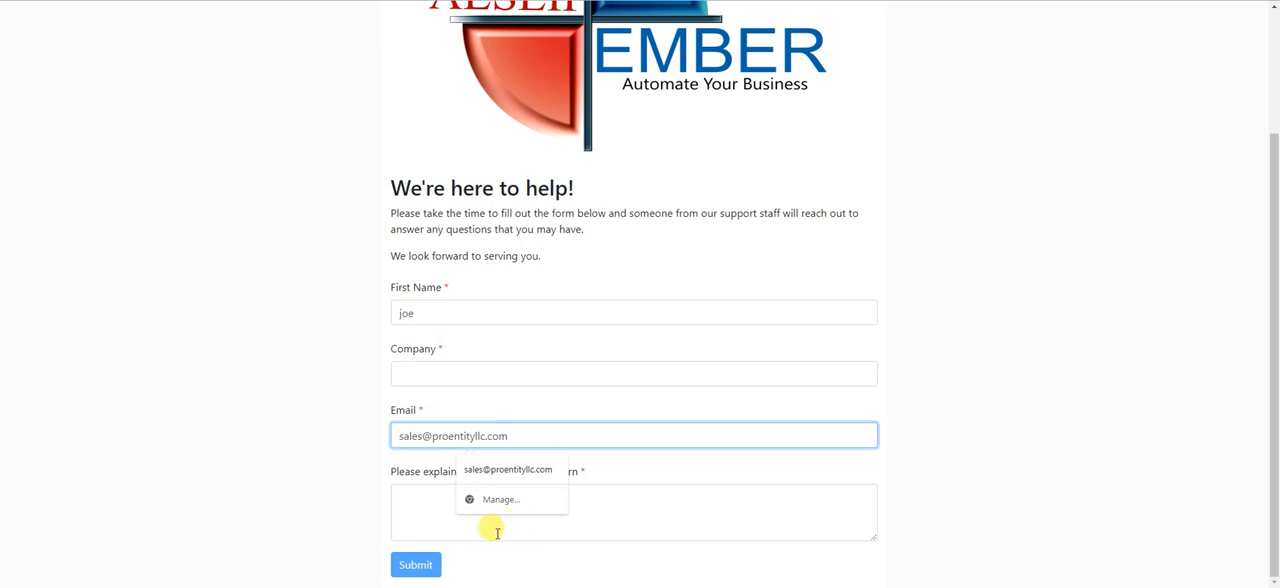
left_click(405, 505)
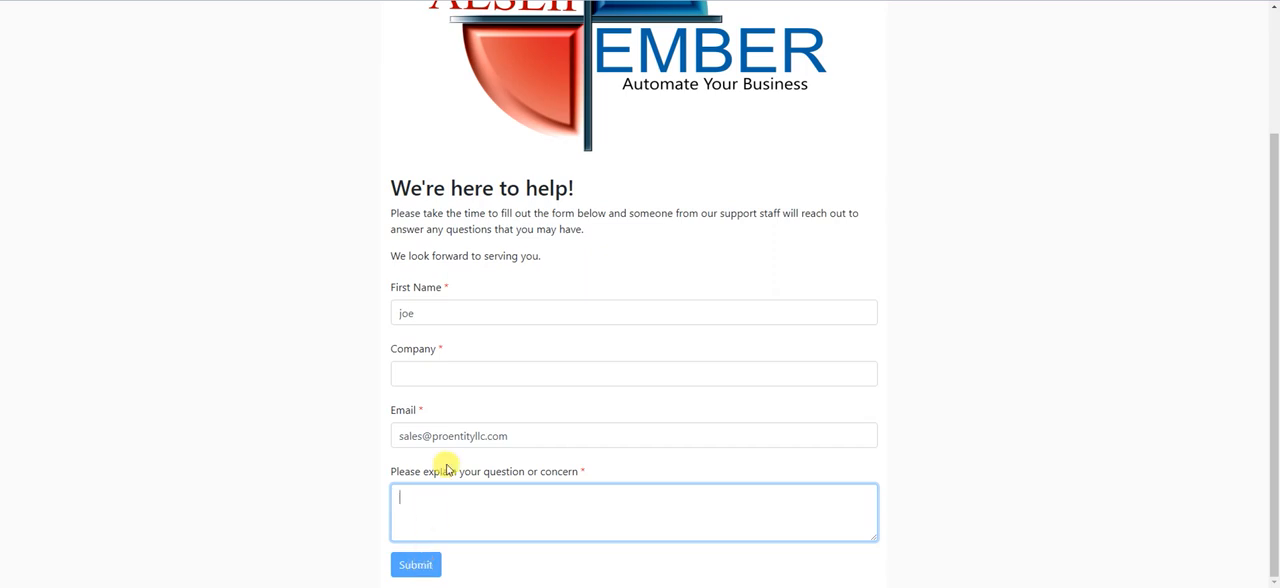
scroll(295, 185, "up", 2)
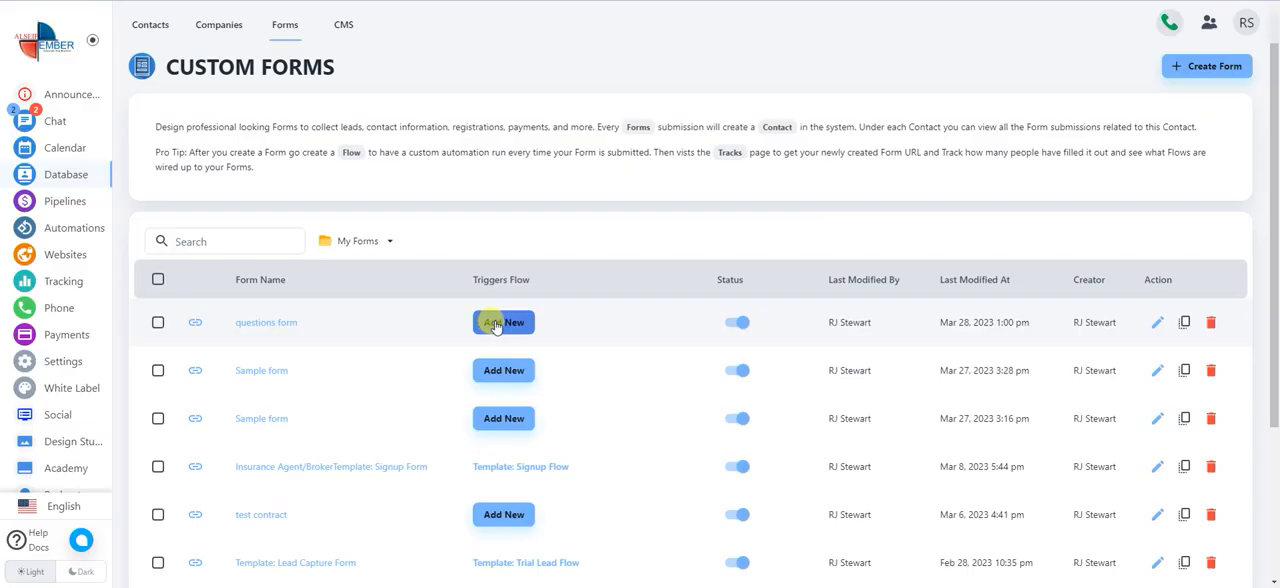
Step: Create a new automation flow triggered by the questions form
left_click(495, 326)
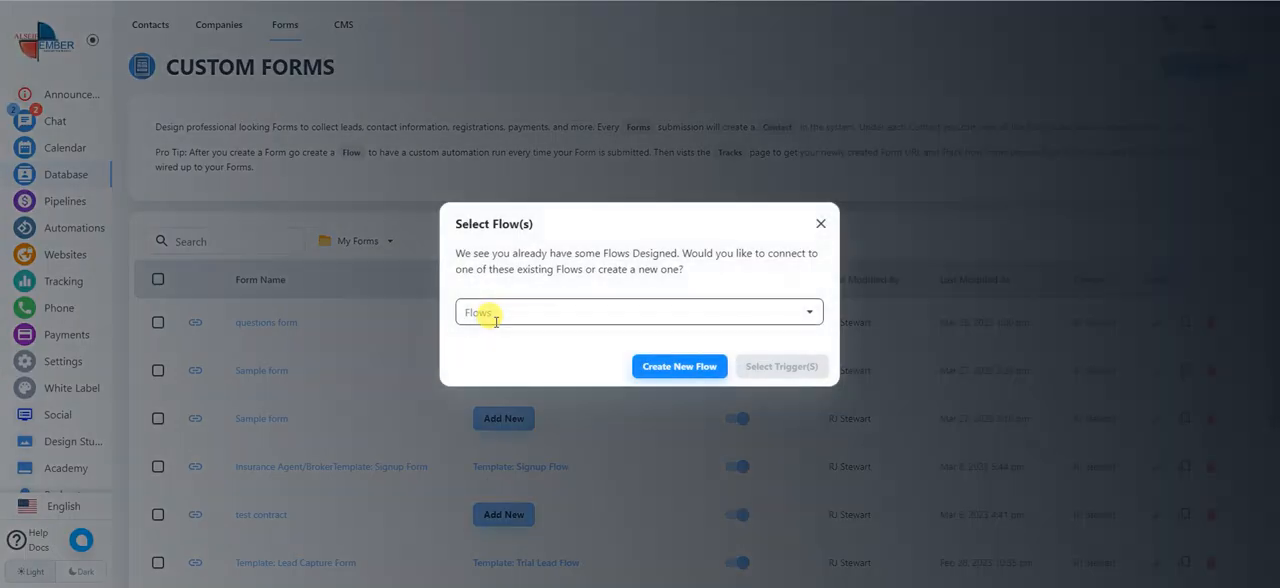
left_click(698, 369)
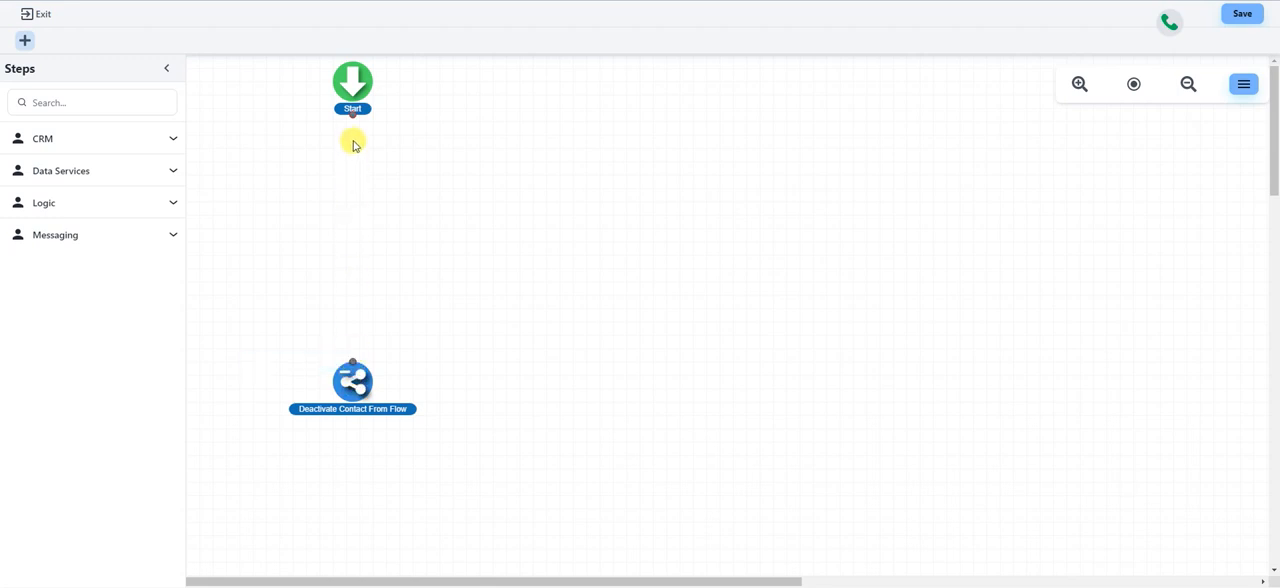
Step: Add a Contact Owner step to the flow that sets Demo Account as the owner, and save the step
left_click(170, 139)
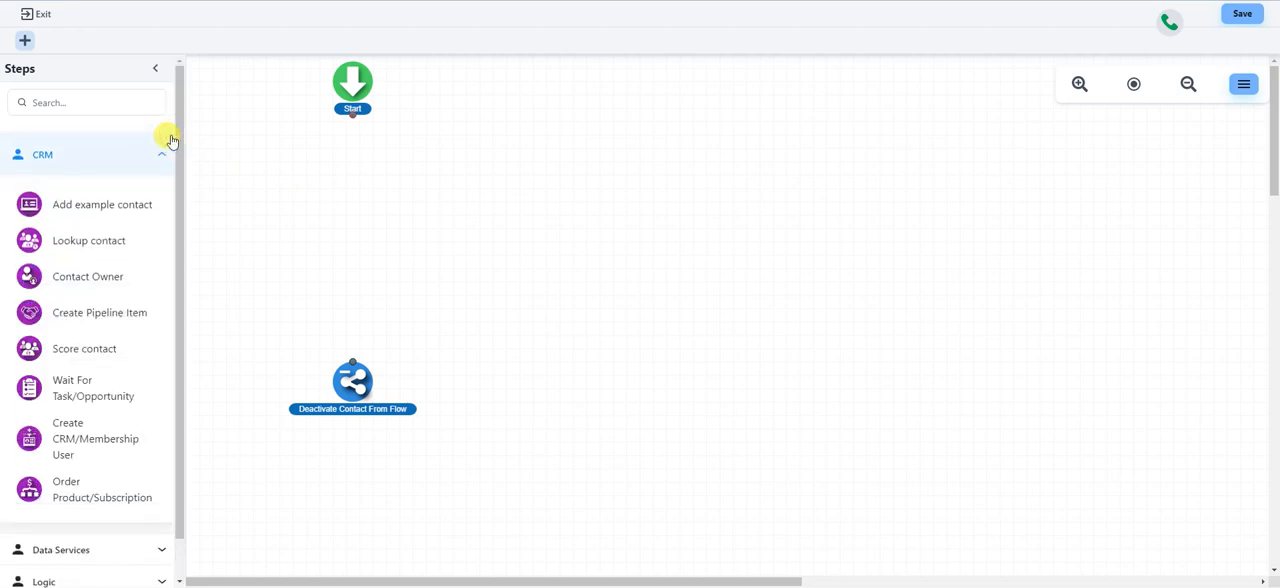
left_click_drag(105, 281, 415, 178)
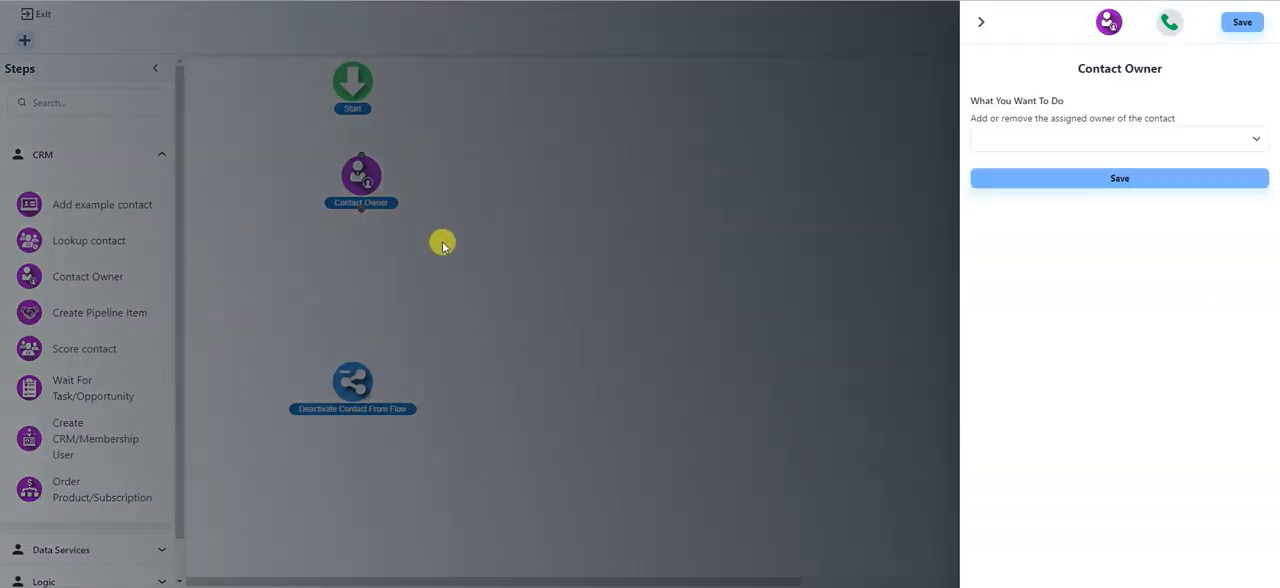
left_click(1106, 139)
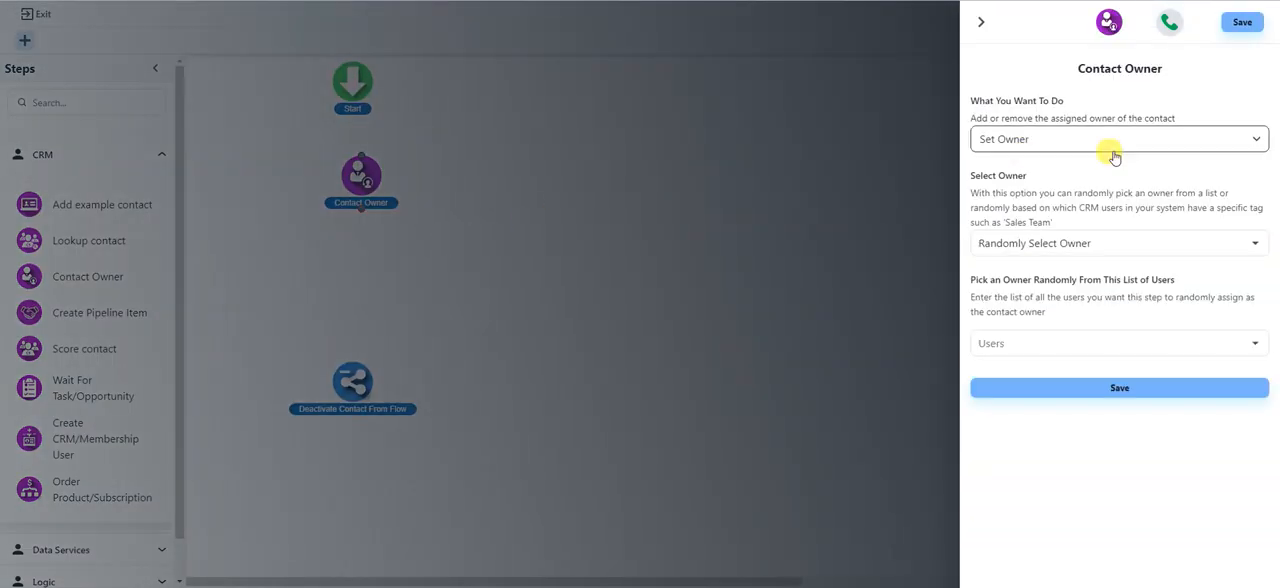
left_click(1116, 245)
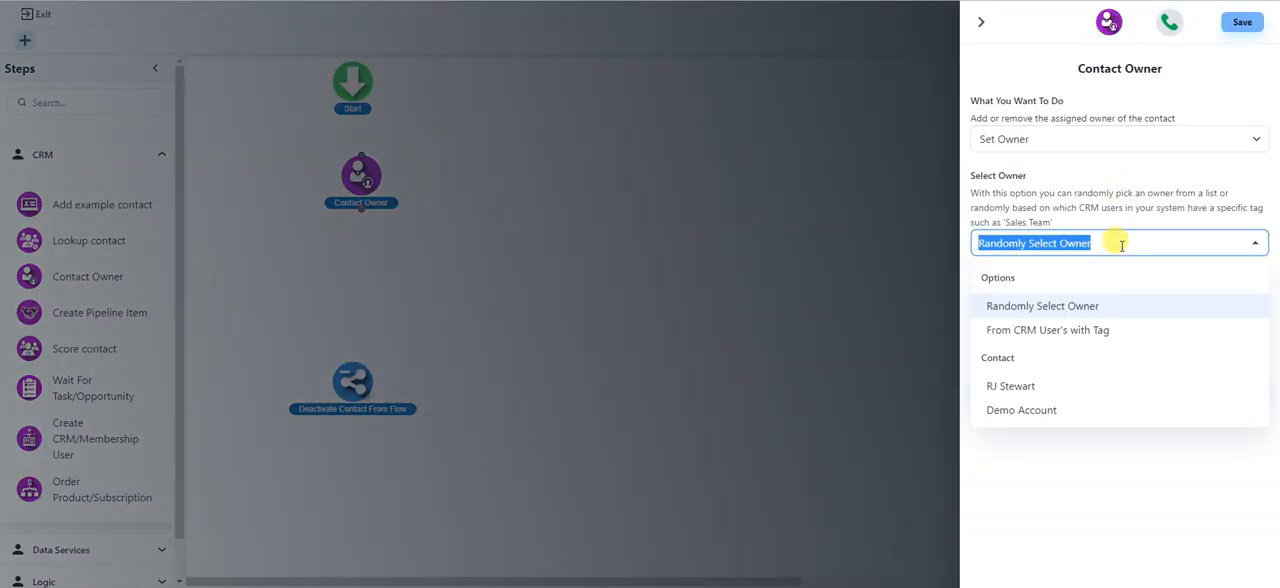
left_click(1022, 412)
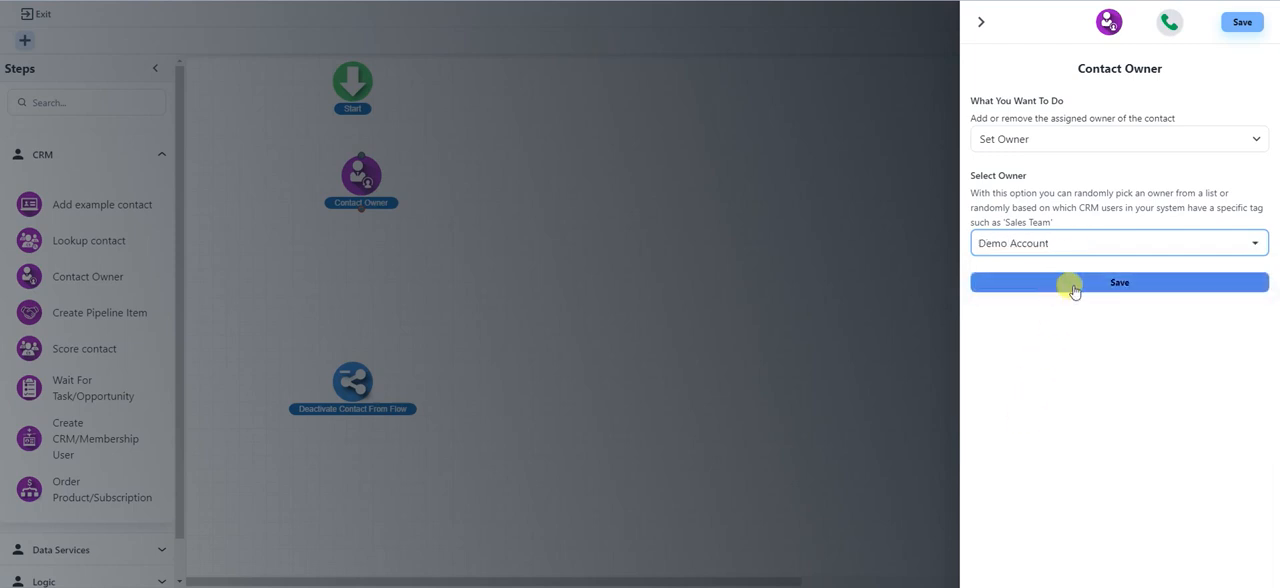
left_click(1116, 285)
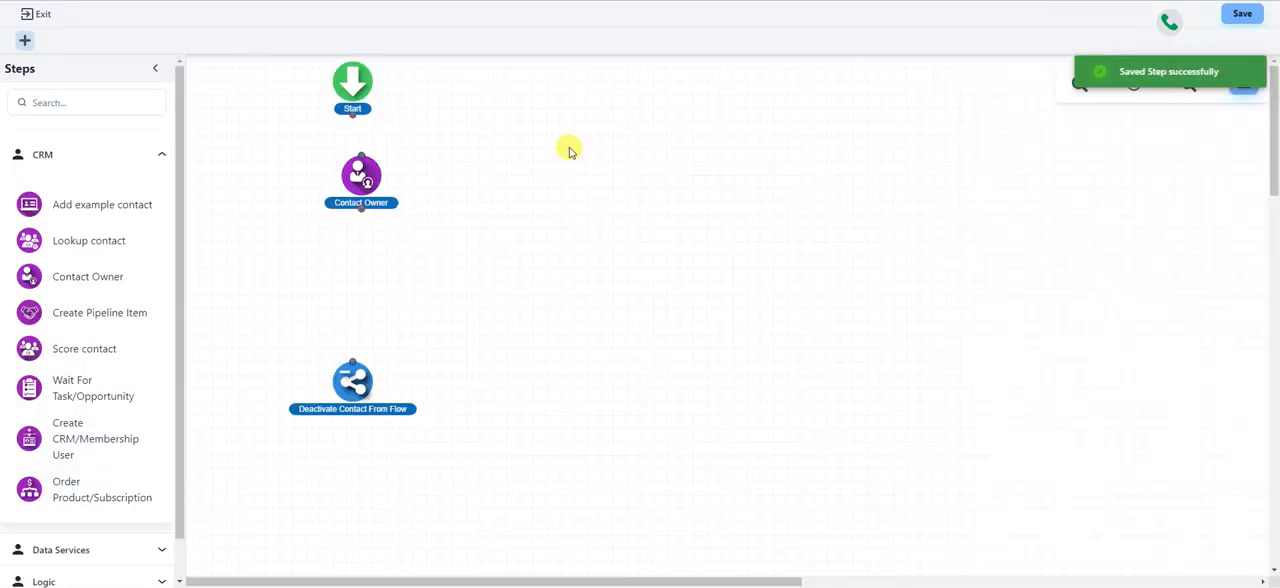
Step: Add an Add / Remove Tag step that adds the tag "new lead", save it and arrange it beside the Contact Owner step
left_click_drag(369, 178, 438, 182)
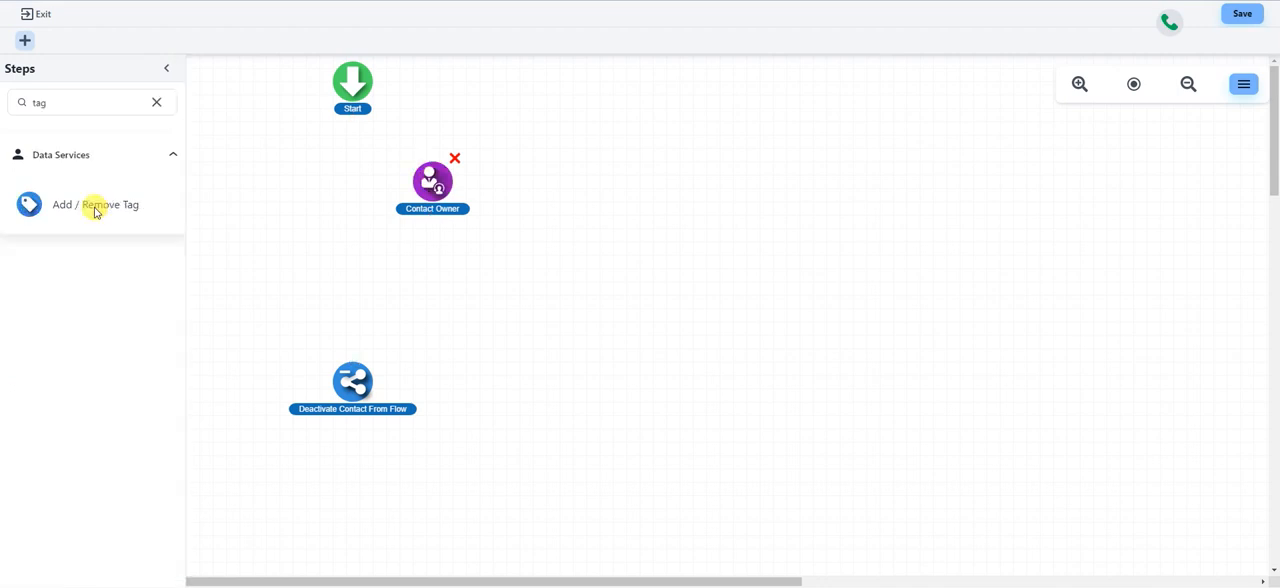
left_click_drag(74, 206, 329, 251)
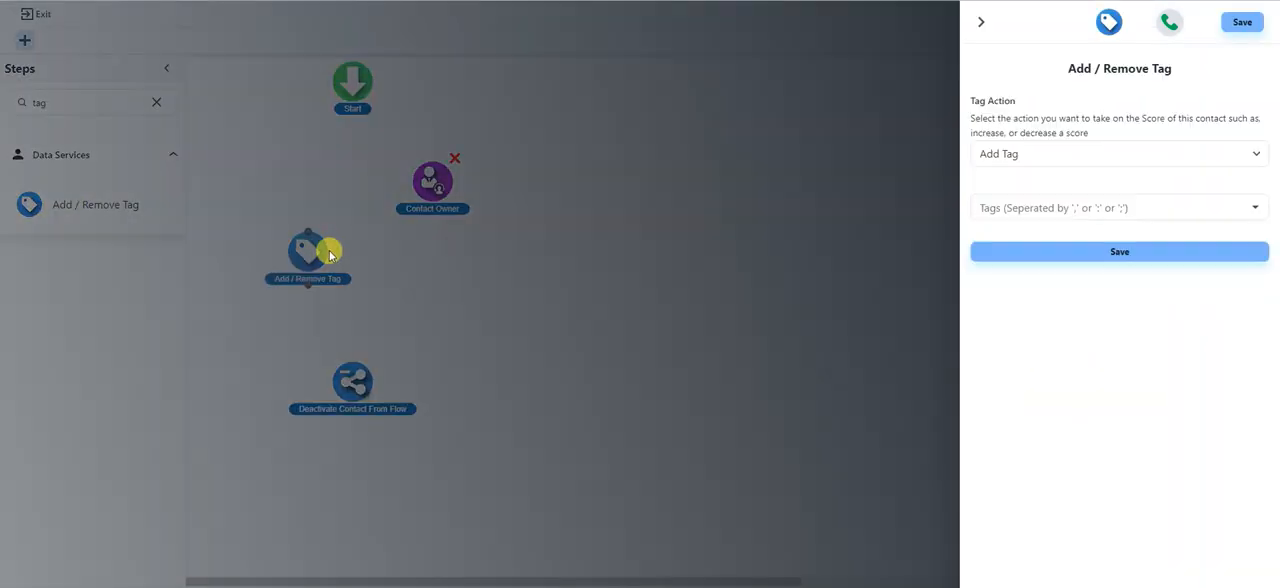
left_click(1150, 205)
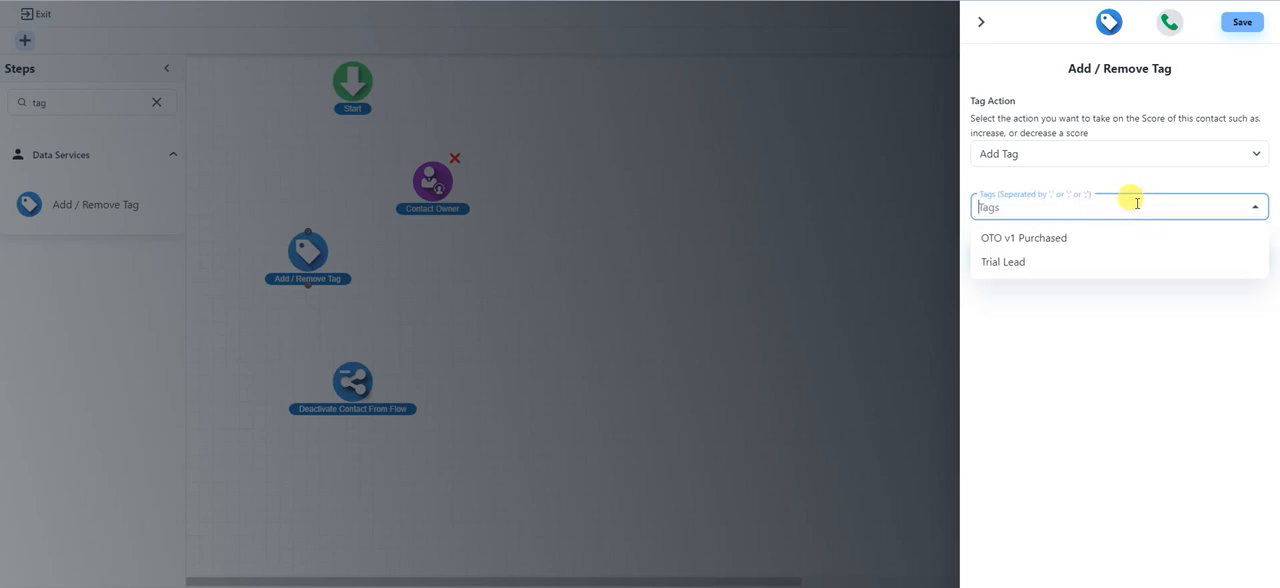
type("new lead")
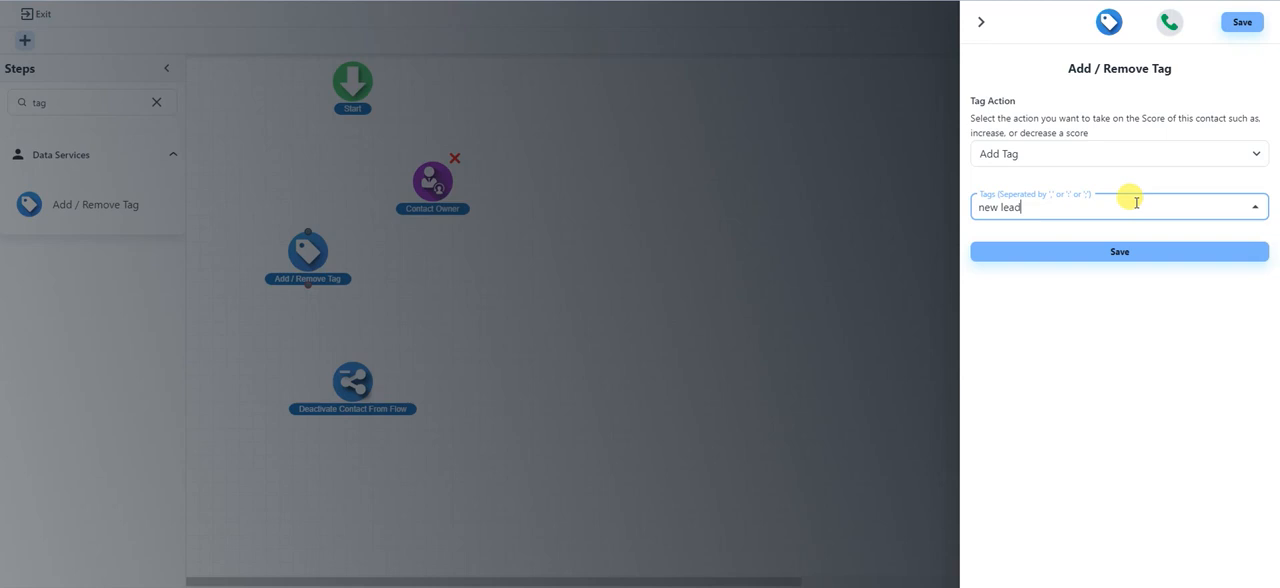
left_click(1118, 256)
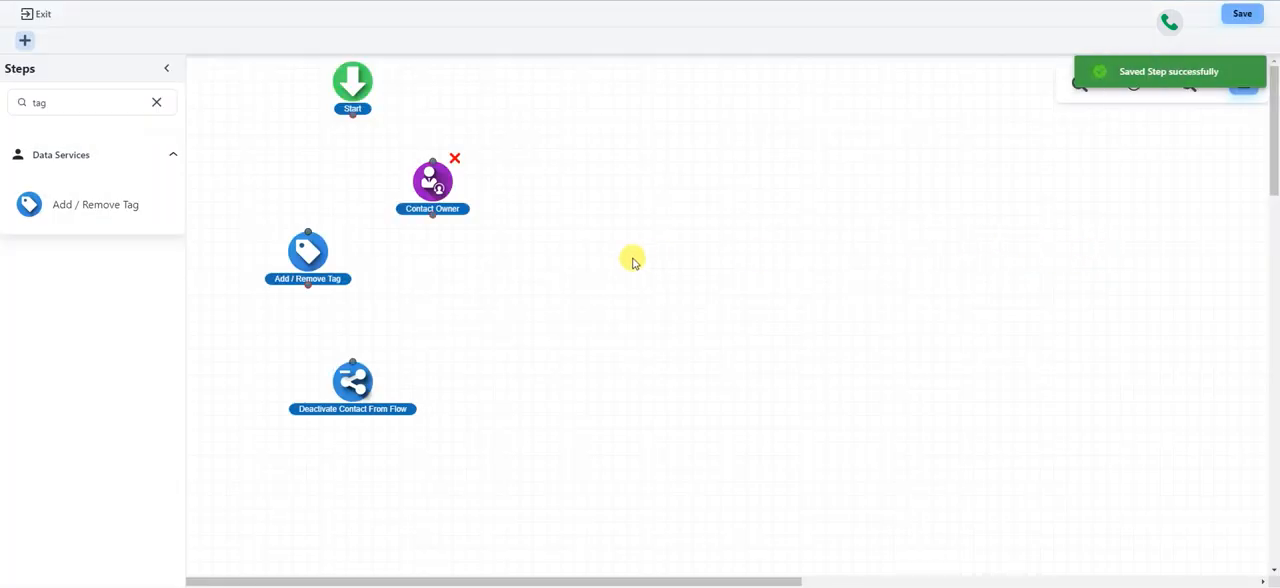
left_click_drag(315, 258, 305, 241)
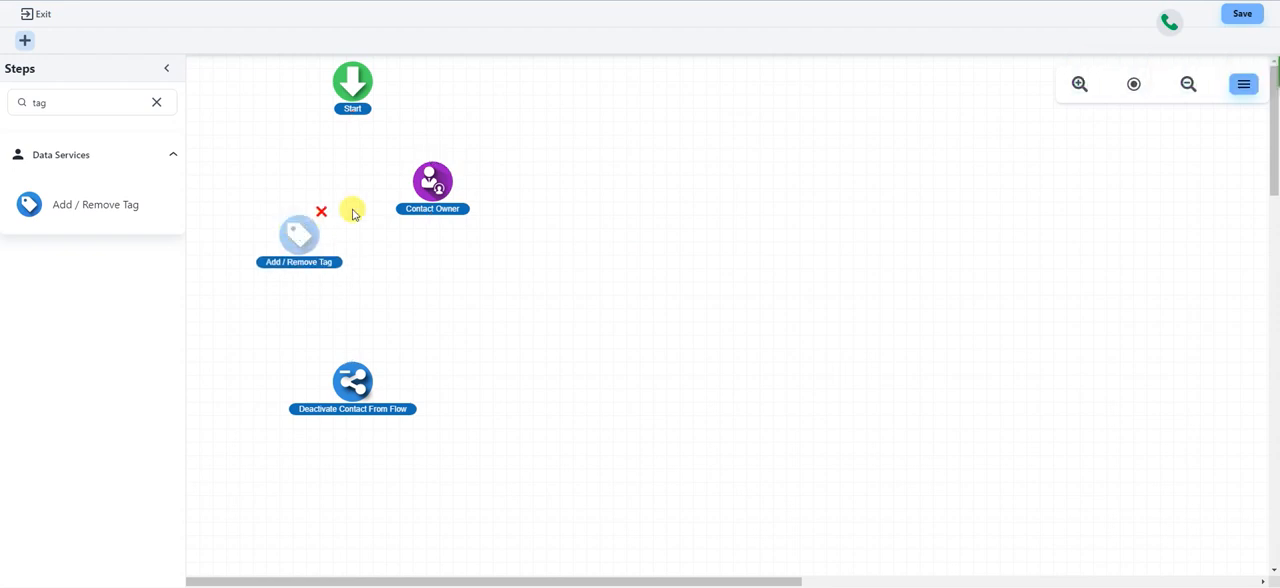
left_click_drag(297, 228, 287, 219)
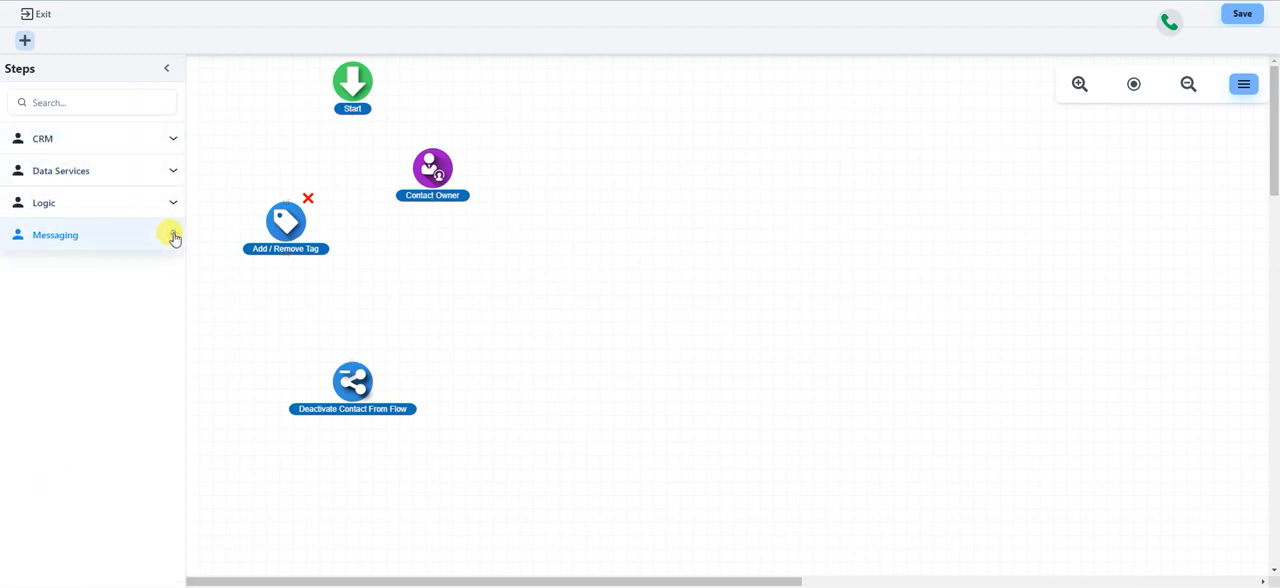
Step: Add a Send Email step with subject "Thanks for signing up," plus the contact's First Name merge field, and sender name "Alseif Ember Support Desk"
left_click(173, 236)
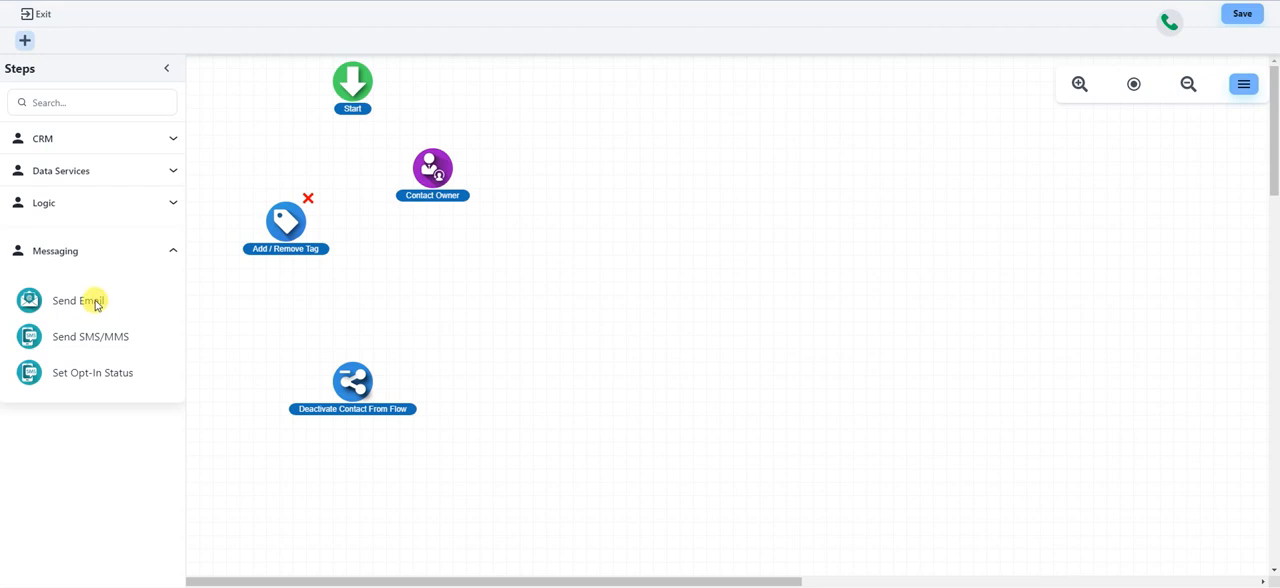
left_click_drag(90, 308, 460, 315)
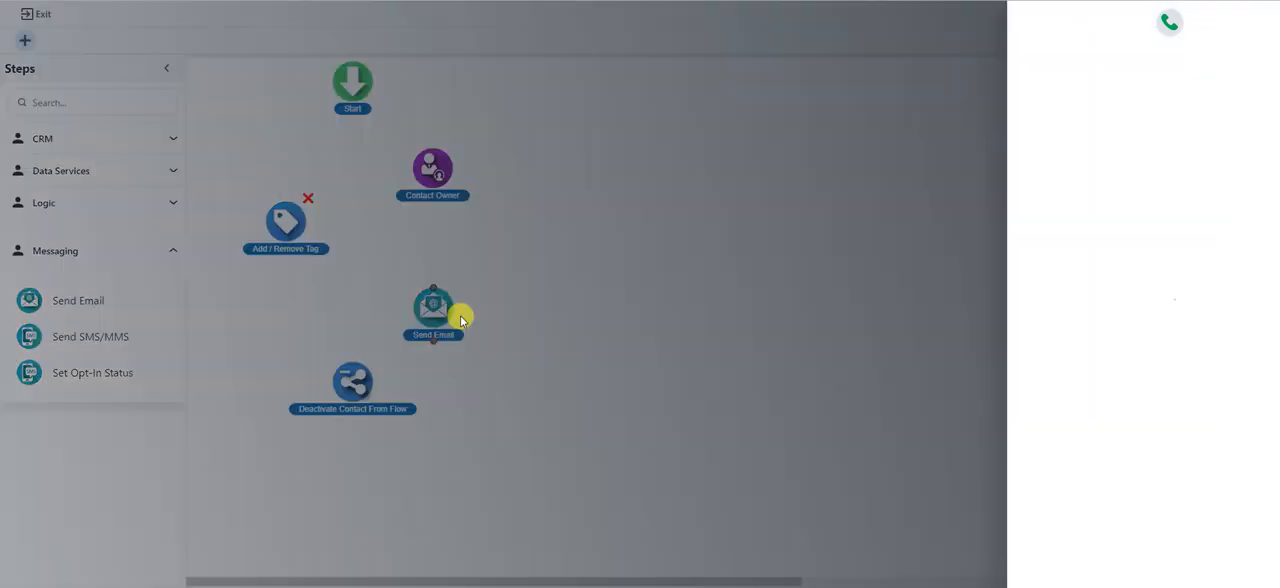
left_click(1142, 185)
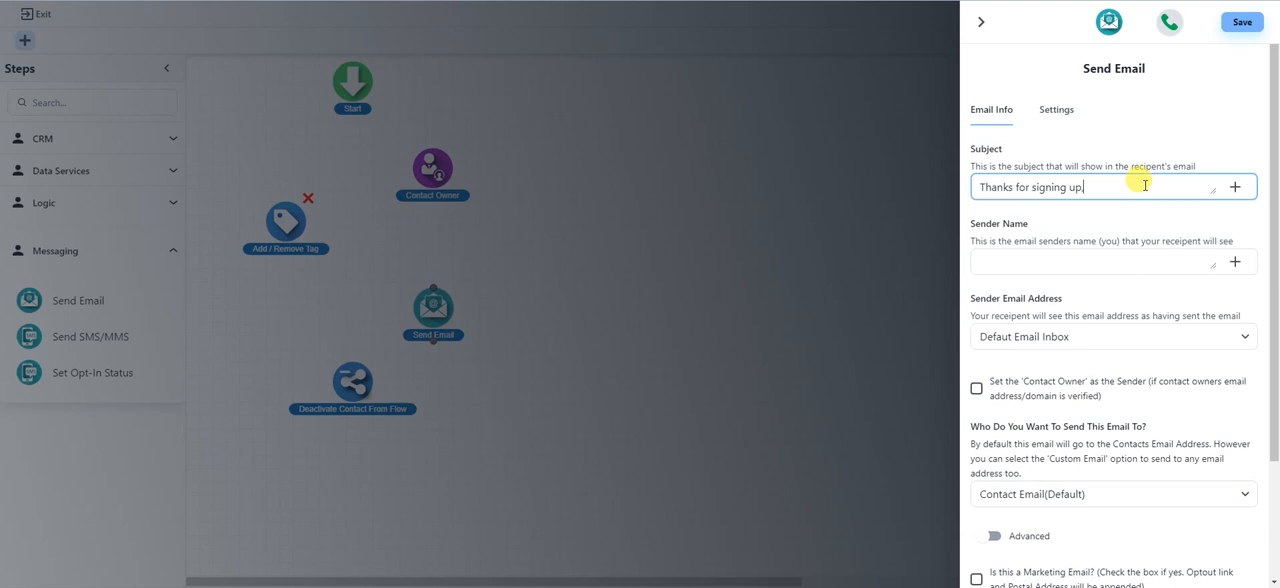
left_click(1236, 188)
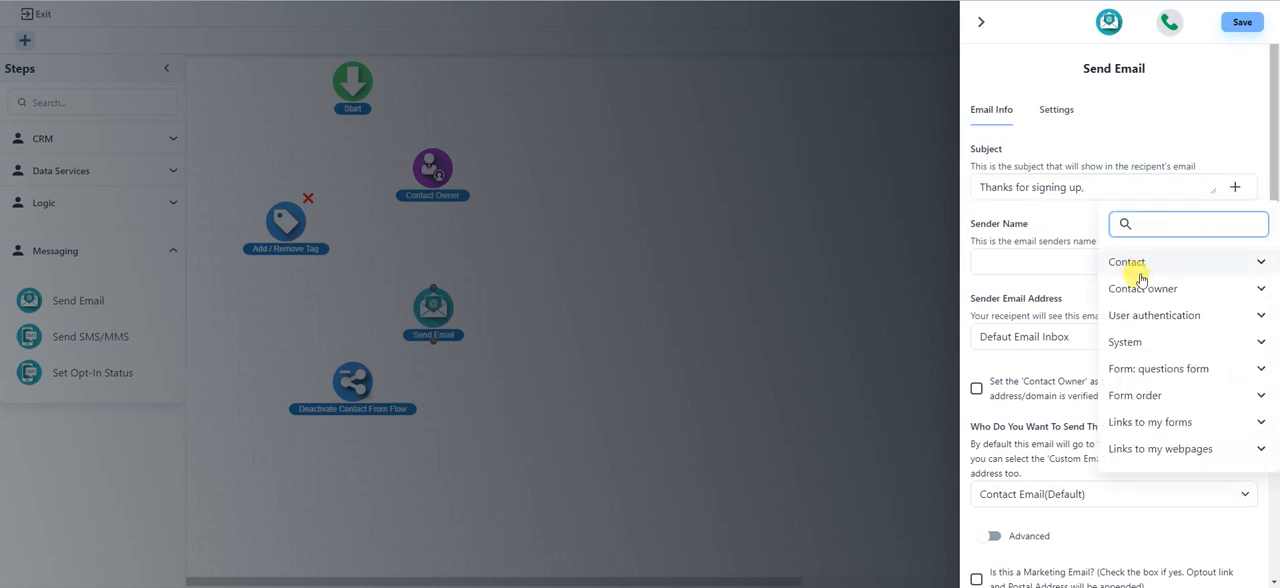
left_click(1188, 262)
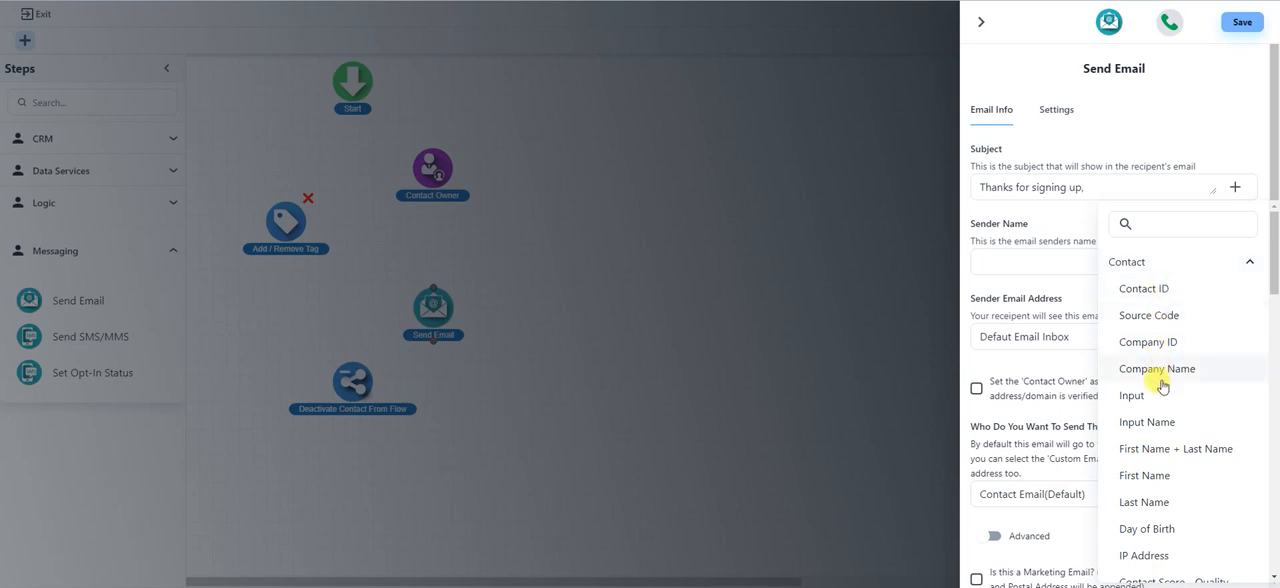
left_click(1160, 477)
left_click(1160, 262)
type("Alseif Ember Support Desk")
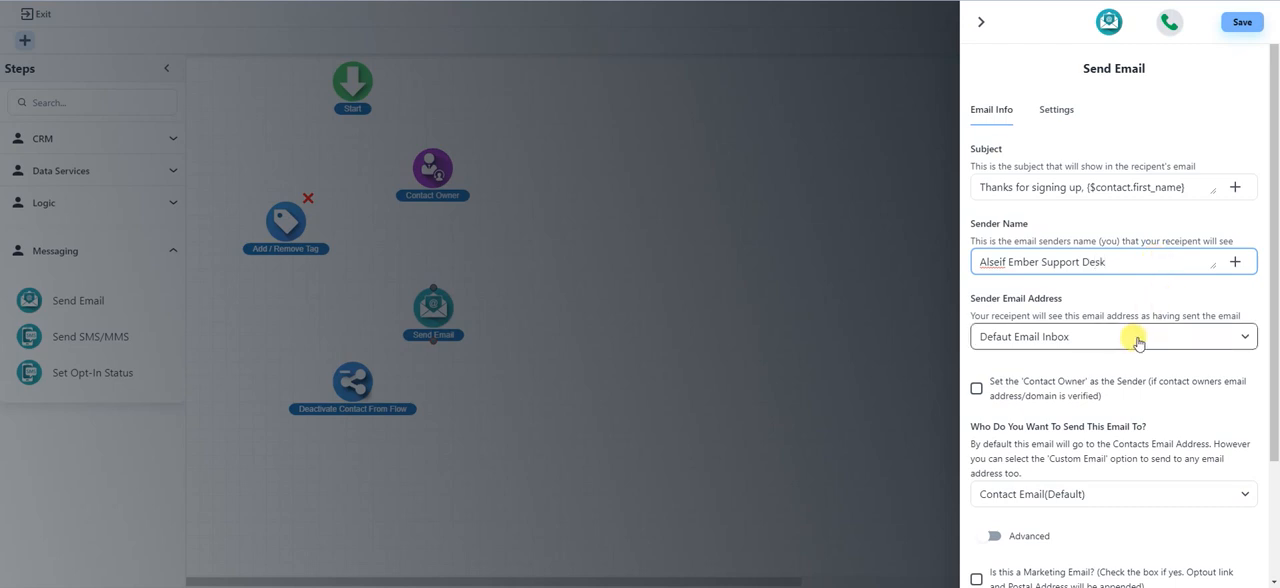
Step: Look through the email step's advanced options for CC, BCC and reply-to
scroll(1134, 340, "down", 3)
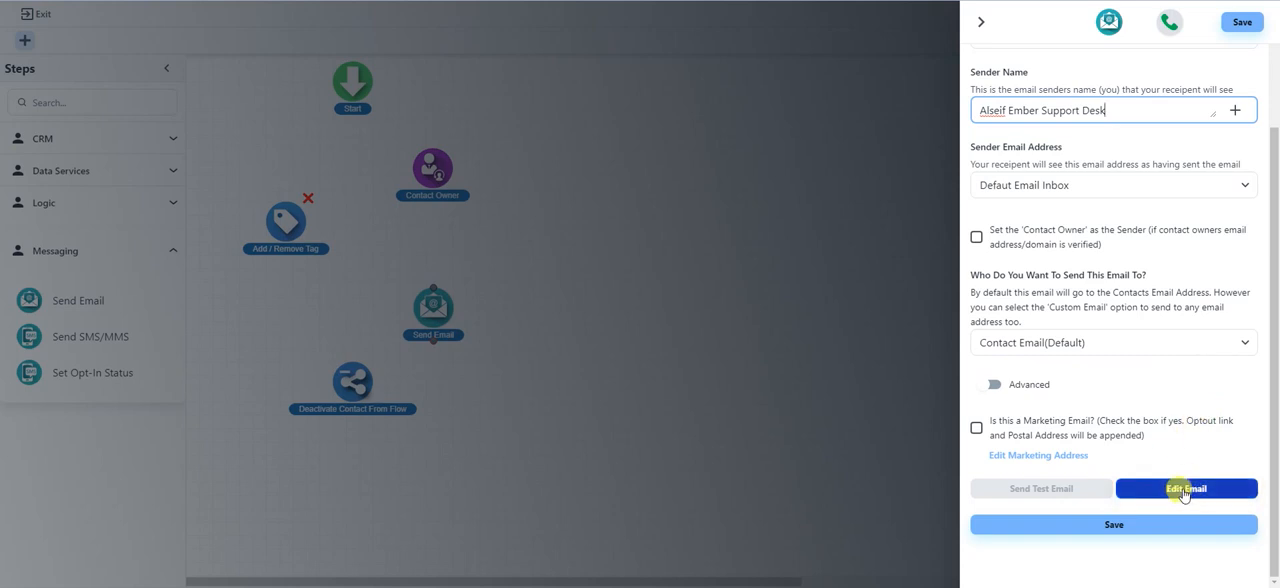
left_click(984, 388)
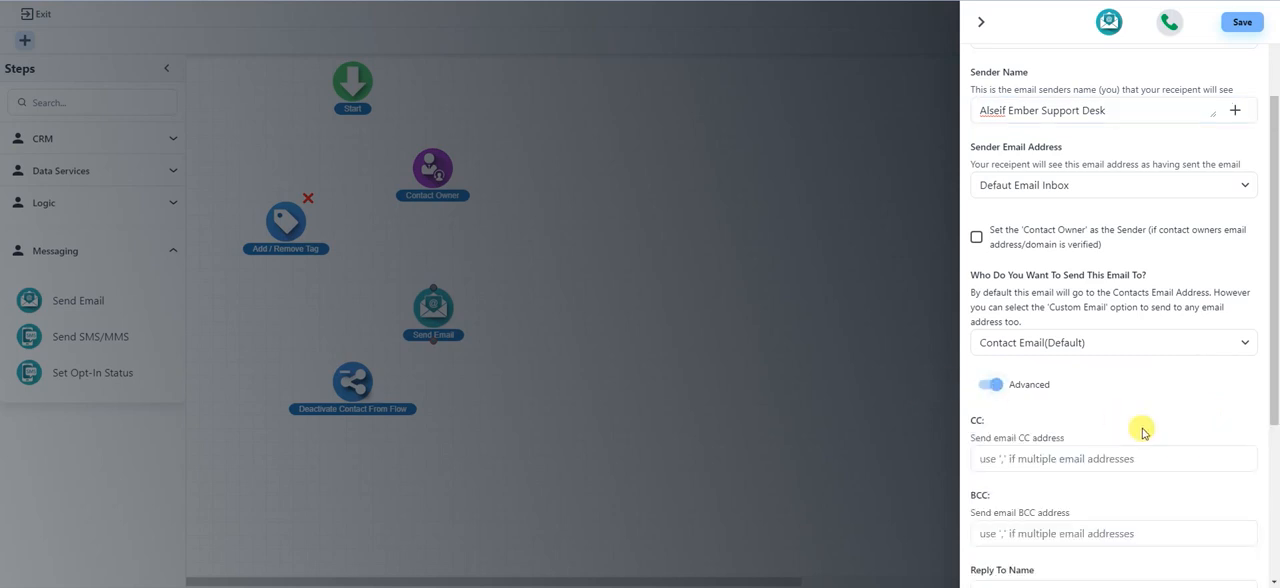
scroll(1140, 426, "down", 3)
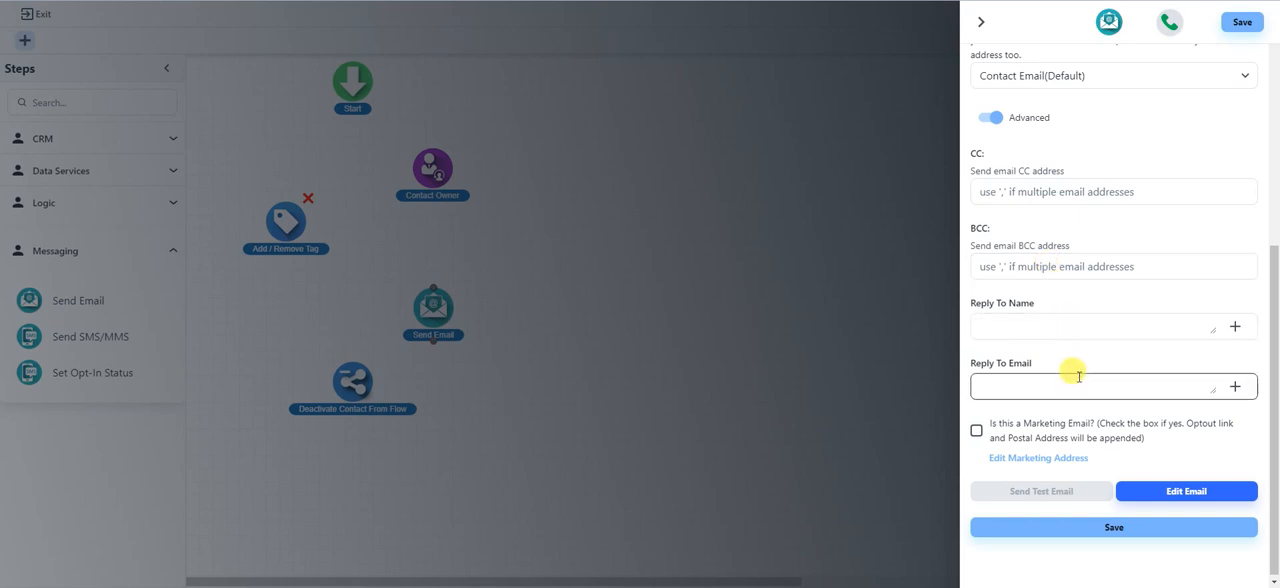
left_click(995, 119)
Step: Open the email body in the Visual Email Builder and write "Thank you for filling out our test form."
left_click(1197, 493)
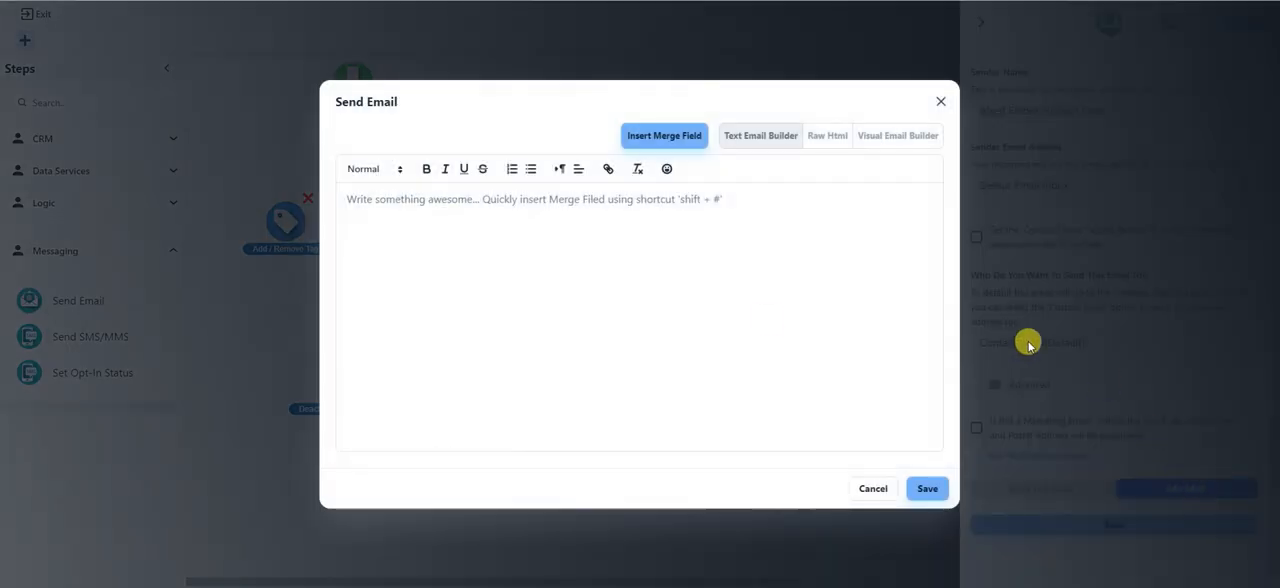
left_click(900, 141)
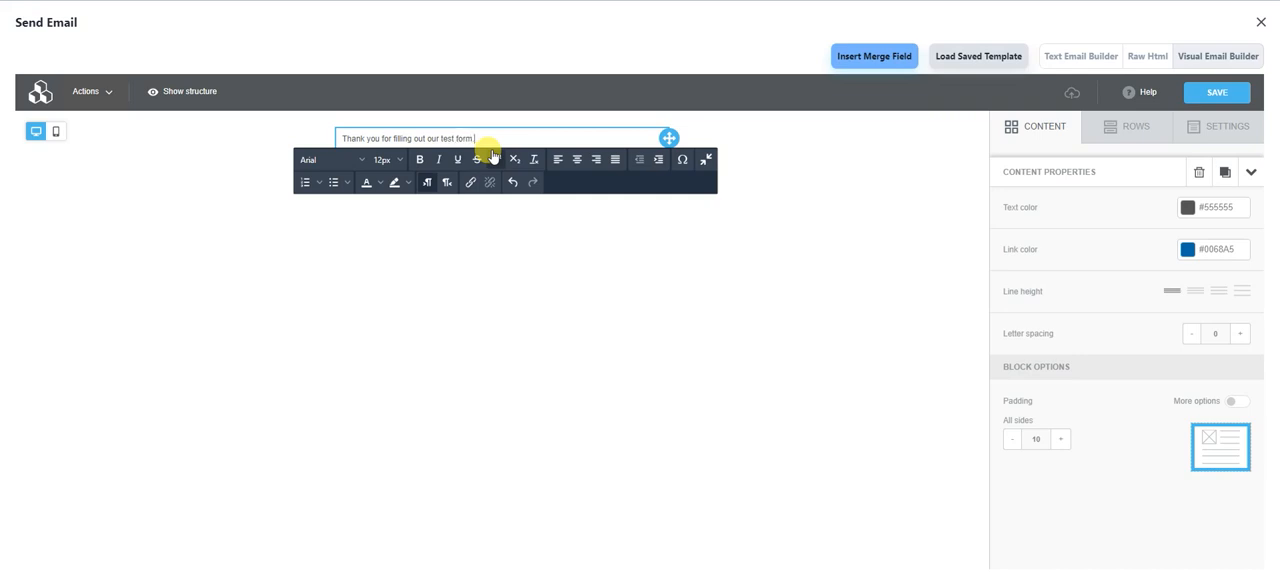
type(".")
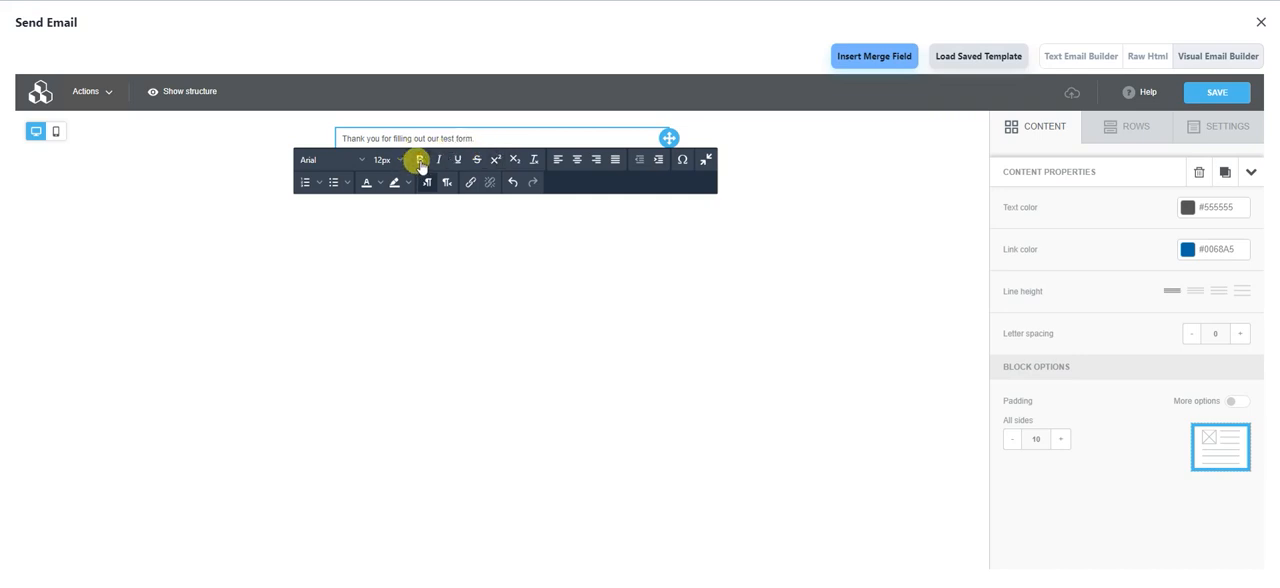
Step: Set the font size of the whole thank-you sentence to 18px
left_click(386, 160)
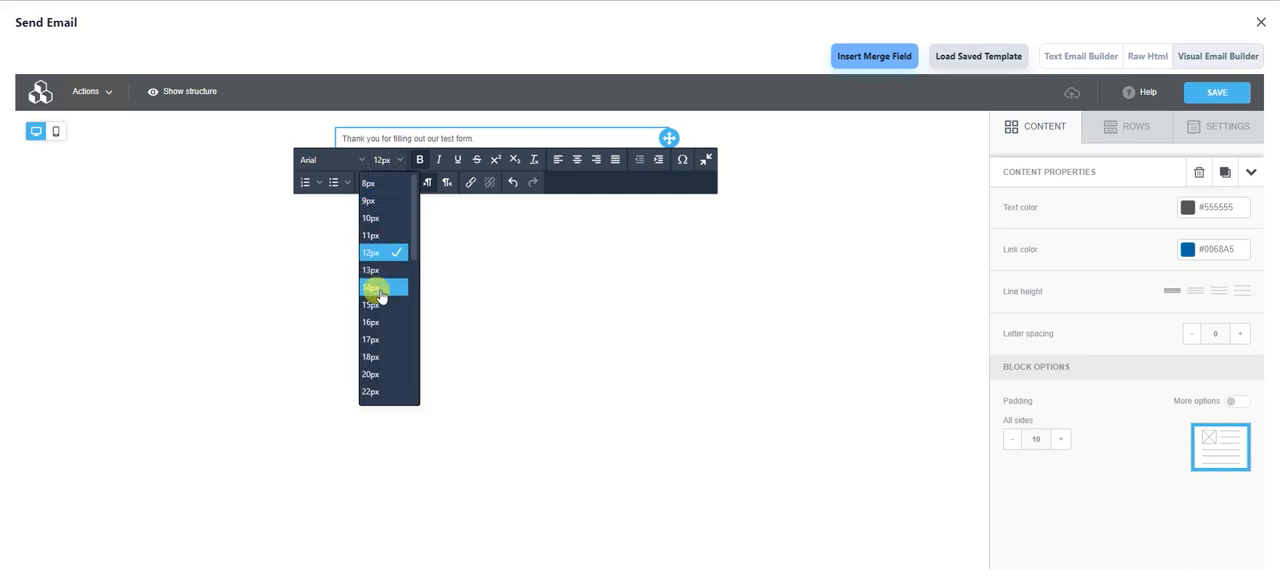
left_click(371, 356)
triple_click(467, 133)
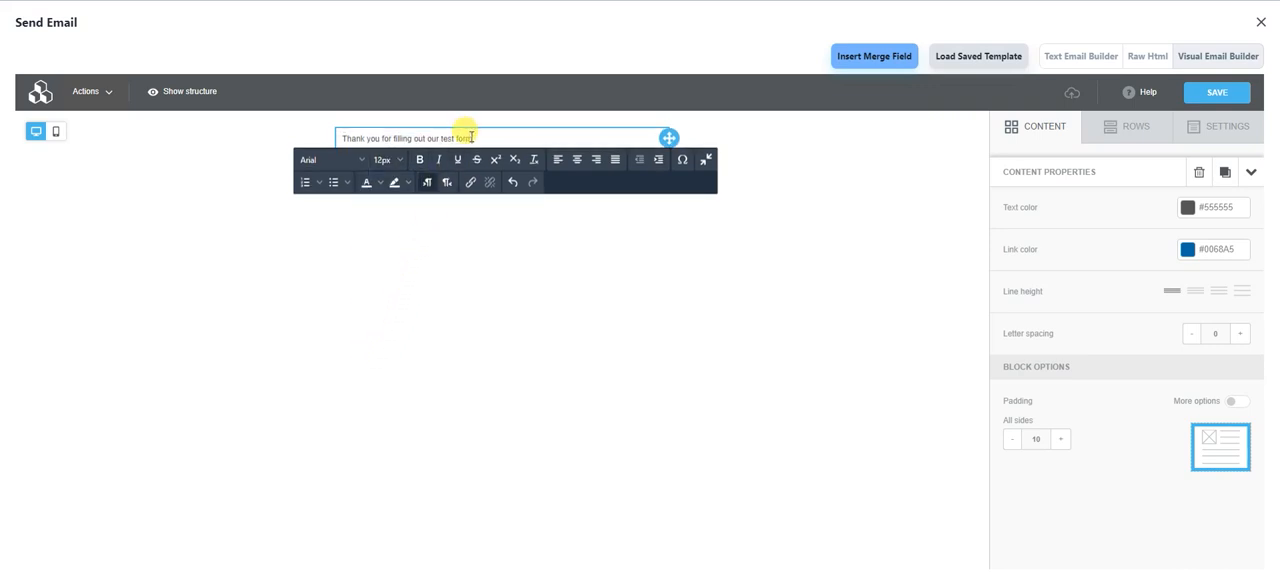
left_click(400, 161)
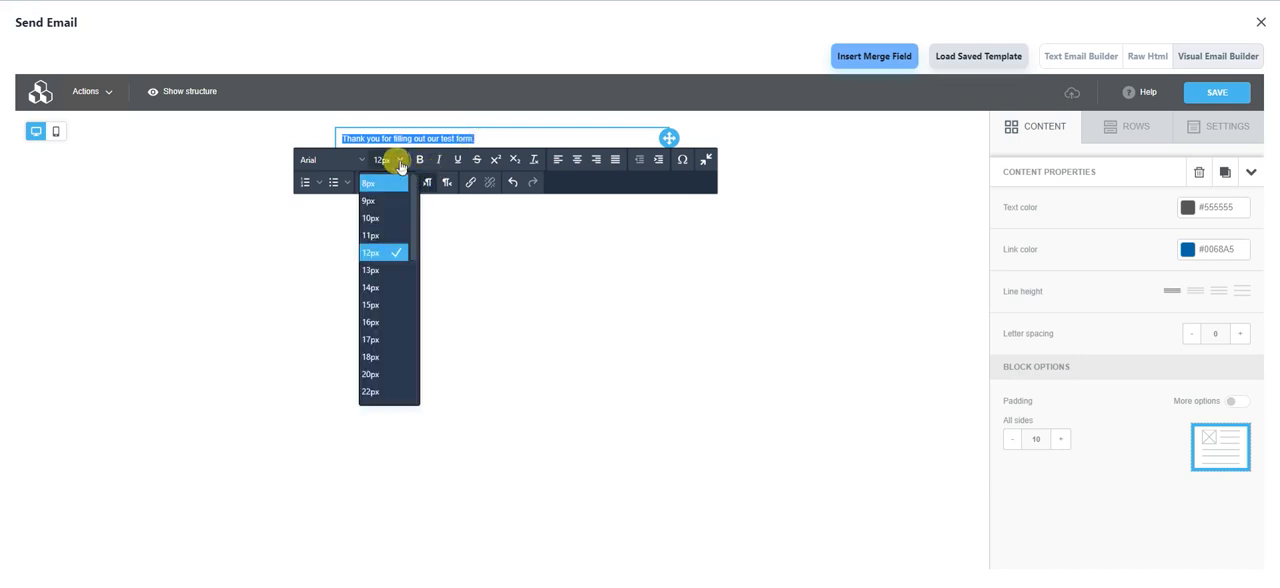
left_click(380, 358)
left_click(580, 285)
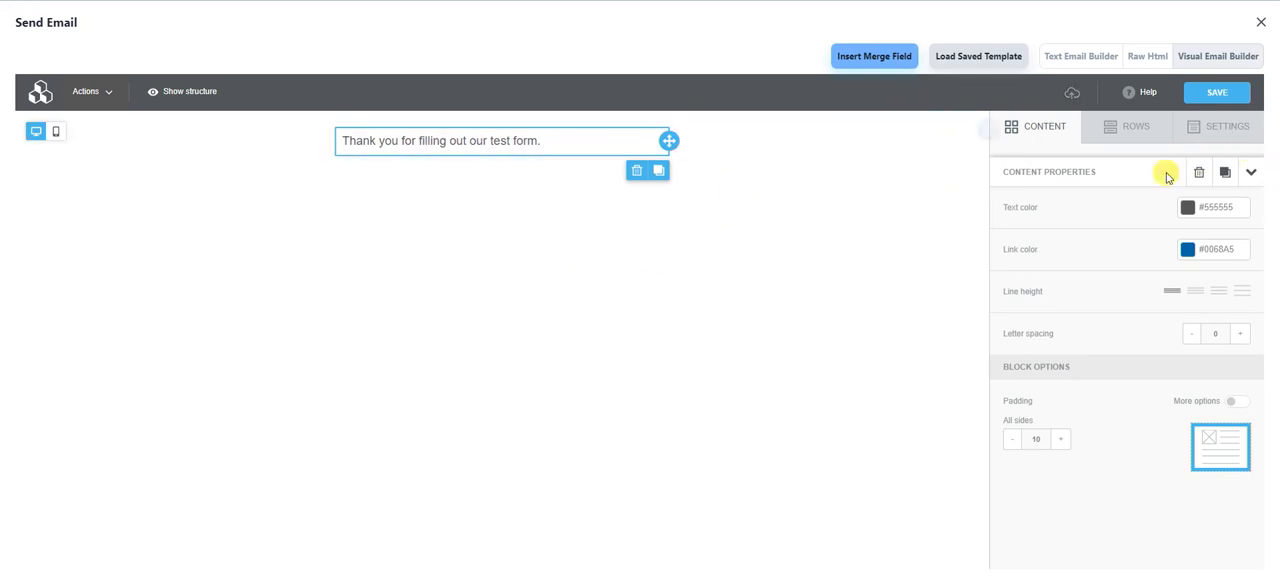
Step: Insert a two-column row with a narrow first column below the text and place an image block in that column
left_click(1102, 134)
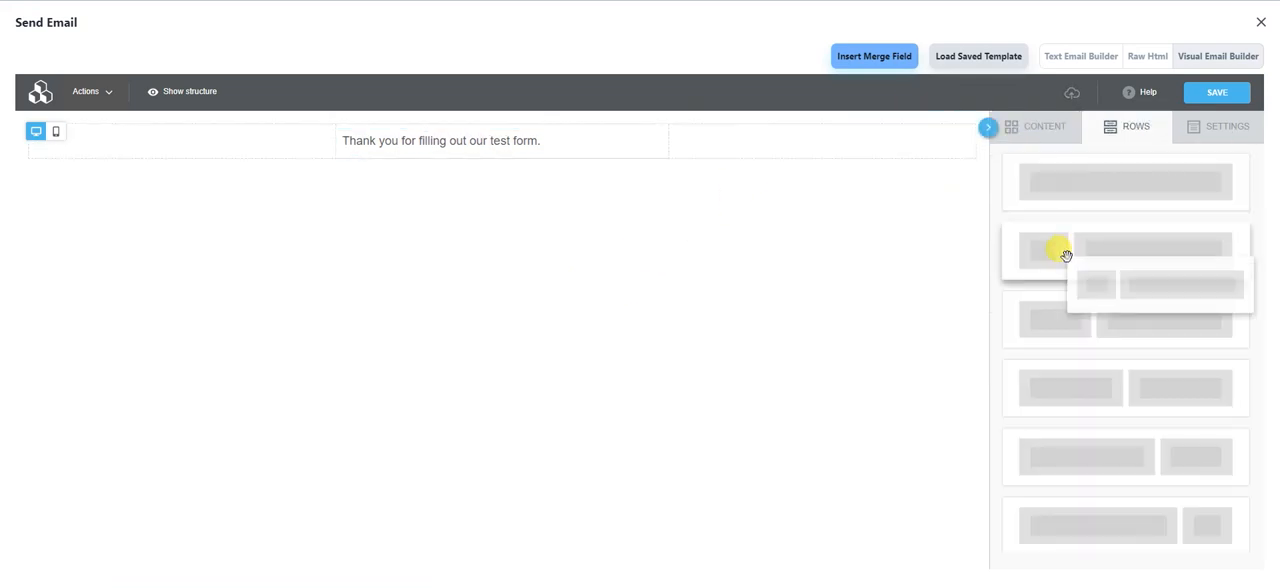
left_click_drag(1070, 251, 375, 165)
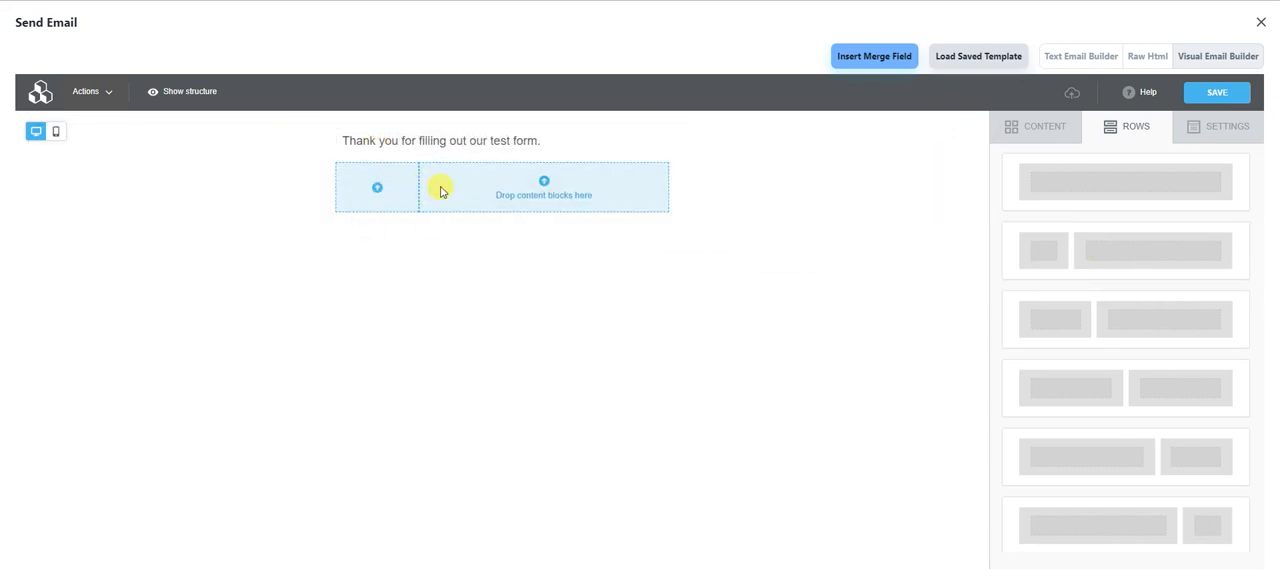
left_click(1058, 140)
mouse_move(1049, 200)
left_mouse_down()
mouse_move(514, 232)
mouse_move(490, 165)
mouse_move(508, 175)
mouse_move(372, 200)
left_mouse_up()
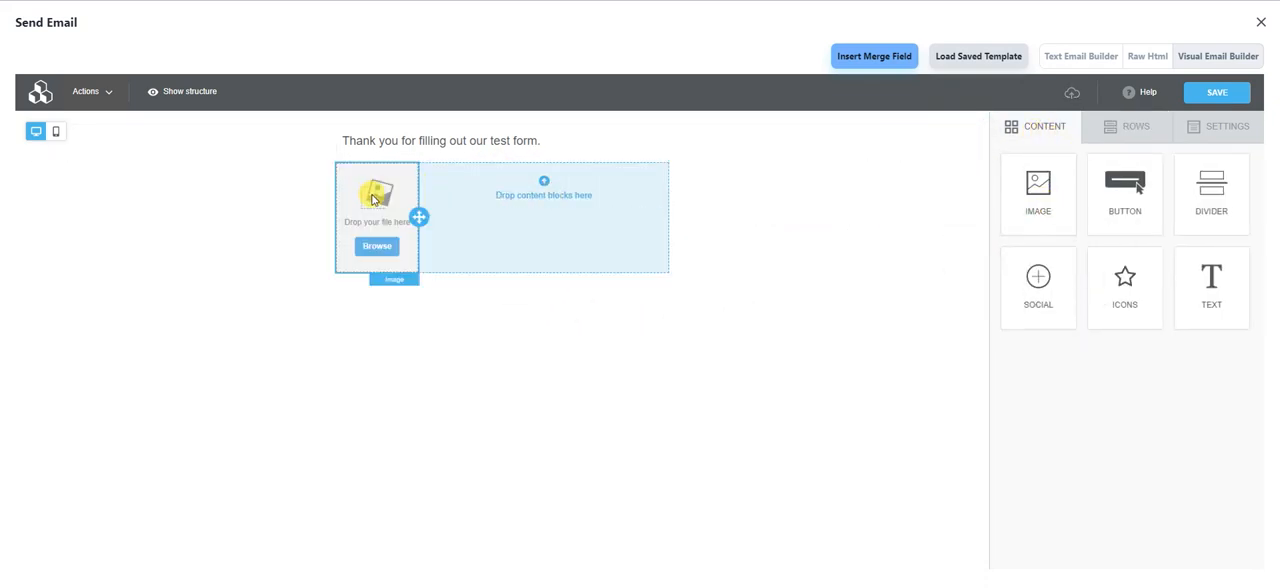
Step: Upload the EMBER LOGO_small image to the file manager and insert it into the image block
left_click(384, 252)
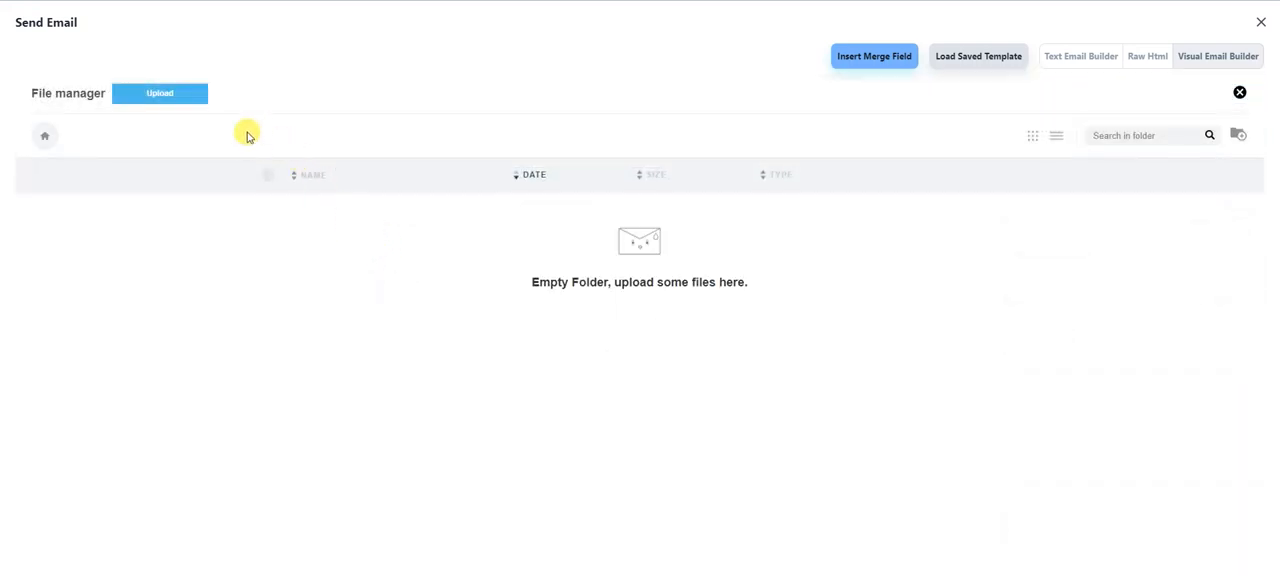
left_click(176, 96)
double_click(590, 400)
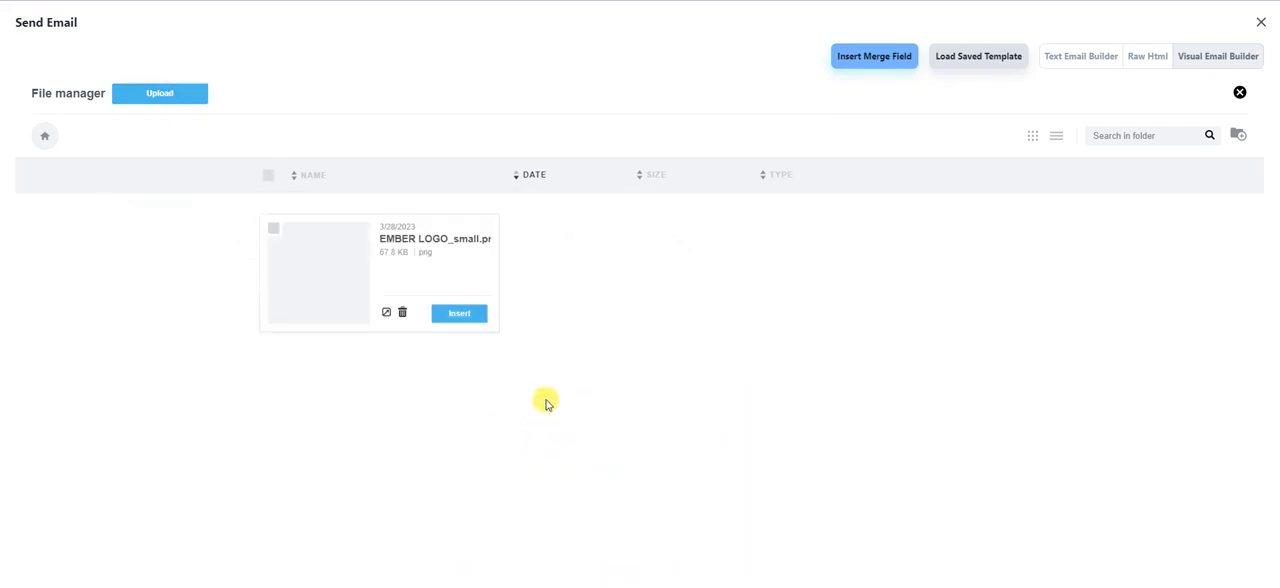
left_click(460, 316)
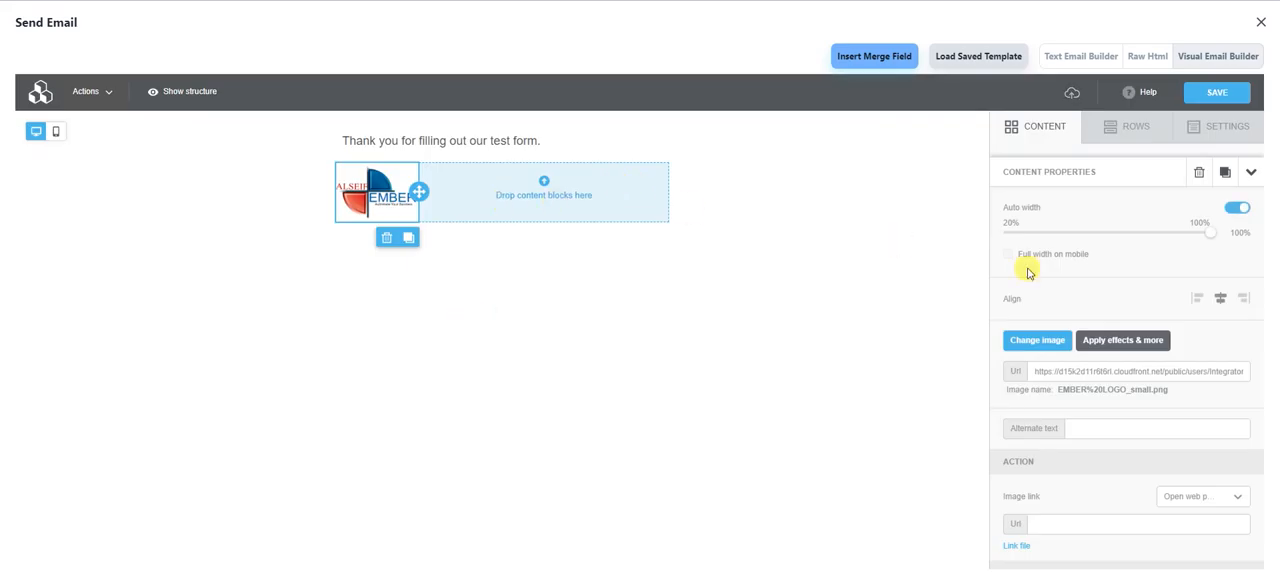
Step: Write "Now that you have signed up, we we're super excited to get to know more about you." beside the logo and save the email step
left_click(1046, 131)
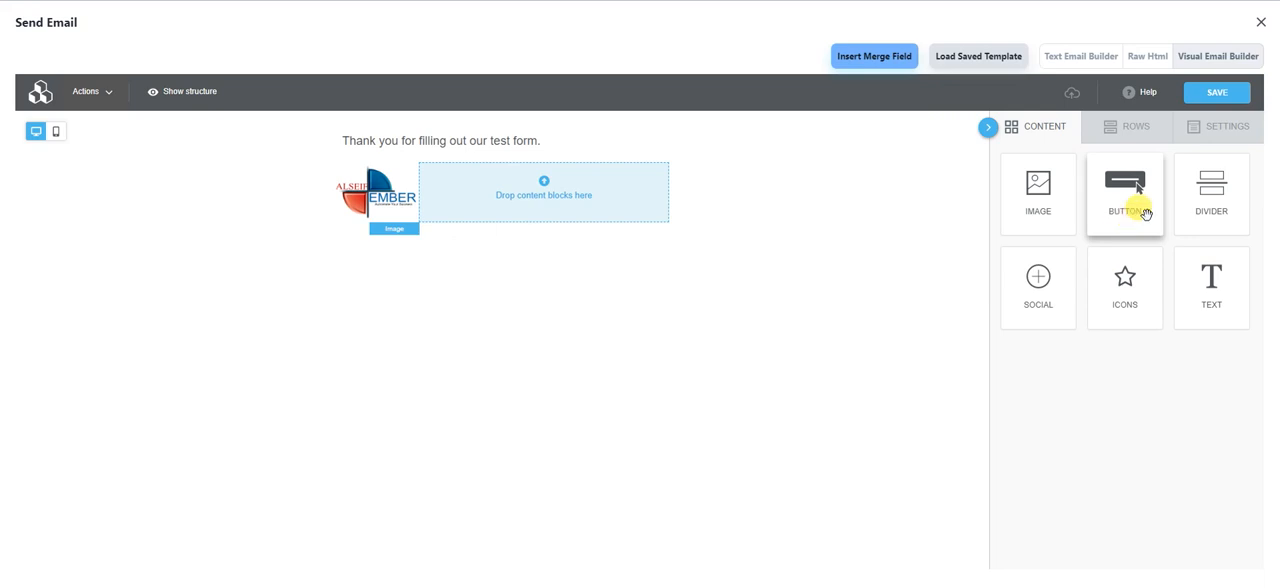
mouse_move(1205, 292)
left_mouse_down()
mouse_move(651, 194)
mouse_move(574, 195)
left_mouse_up()
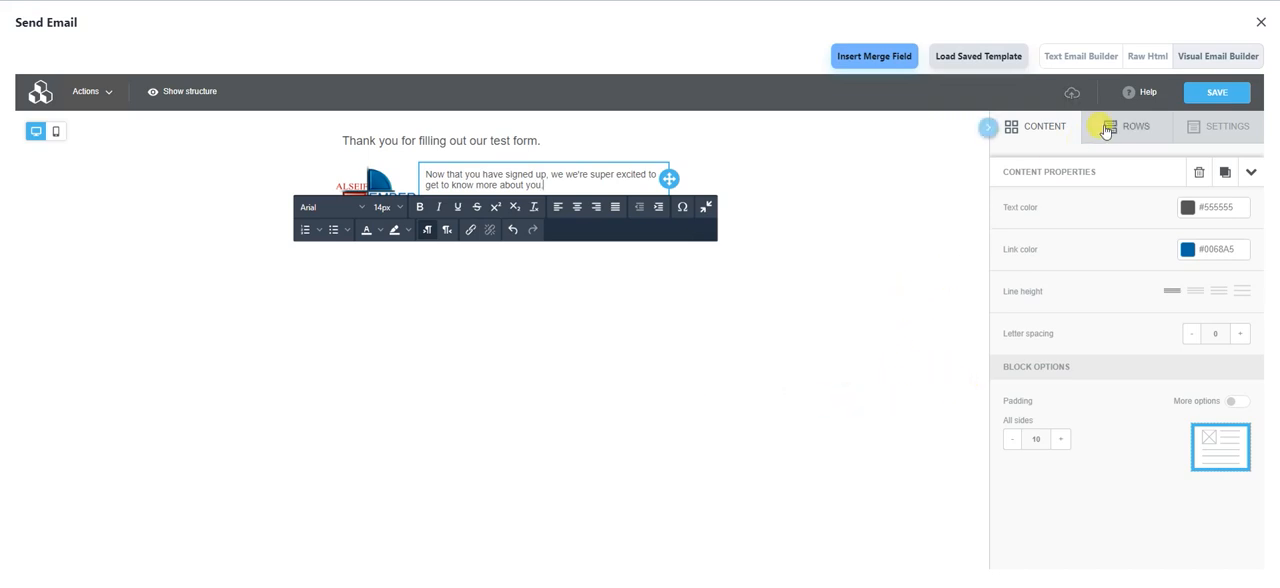
left_click(1046, 128)
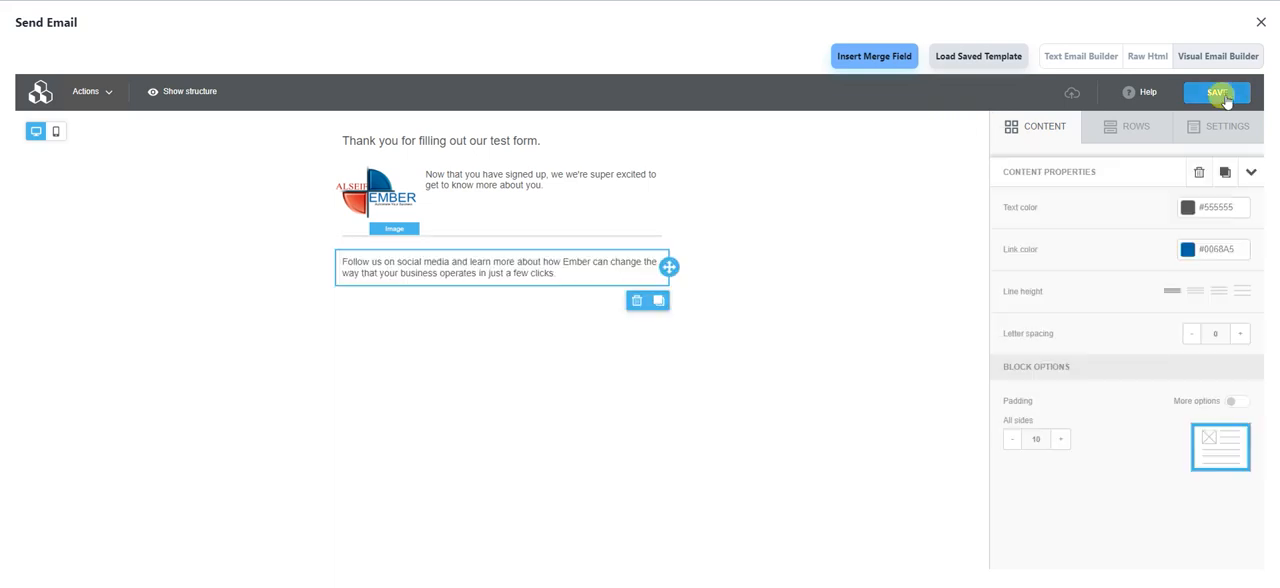
left_click(1224, 97)
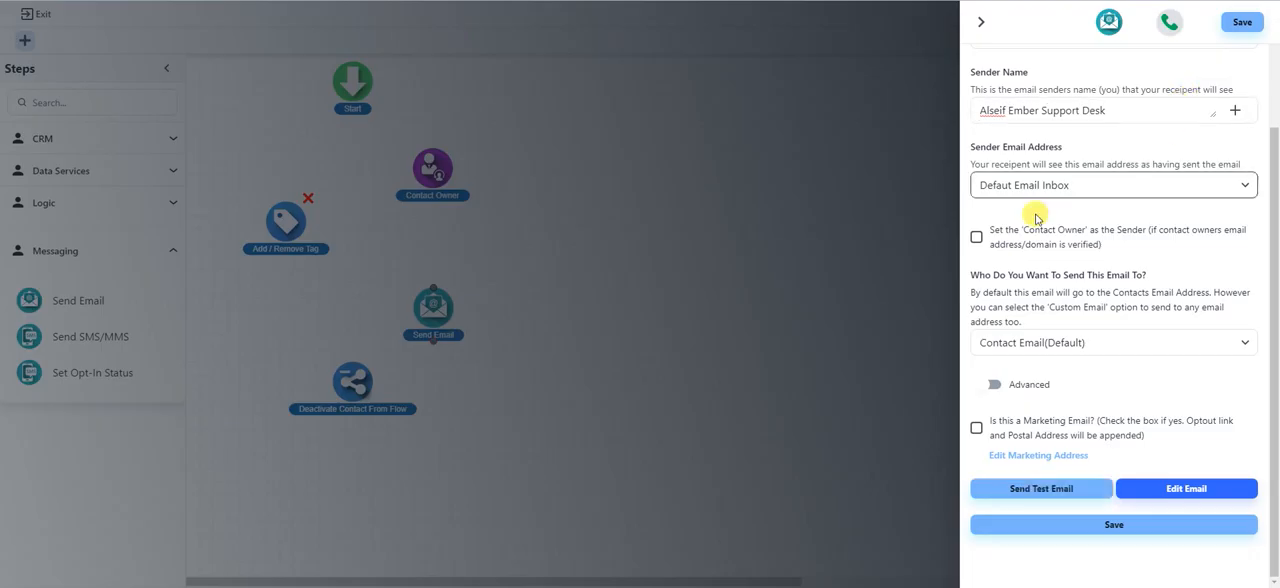
left_click(1104, 522)
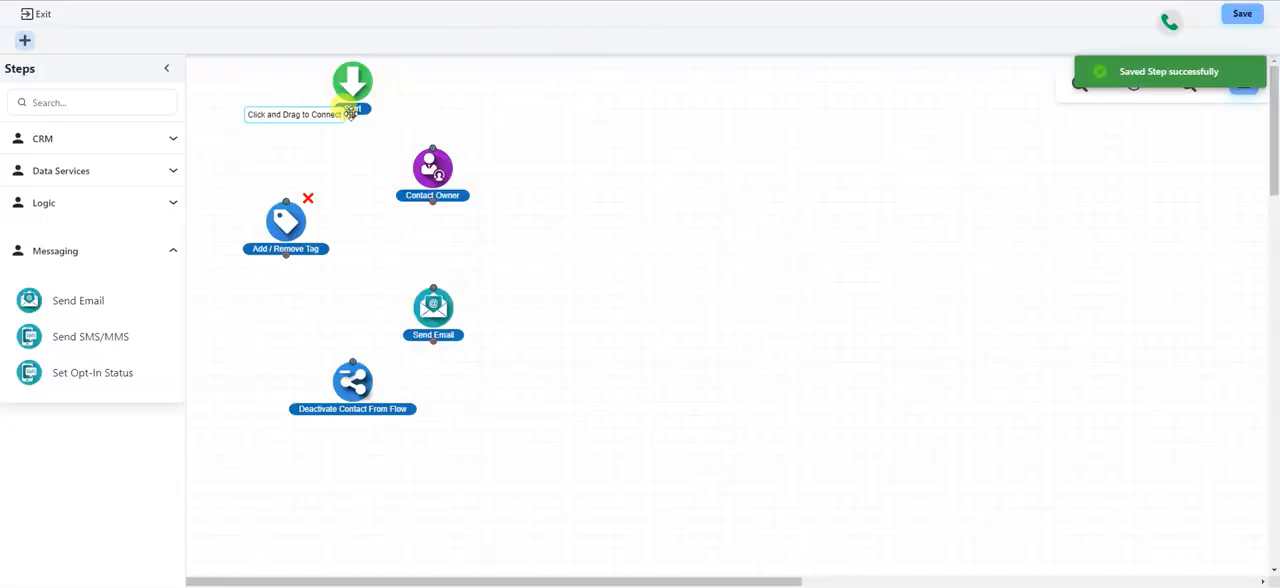
Step: Connect the flow steps in order: Start, Contact Owner, Add / Remove Tag, Send Email, Deactivate Contact From Flow
left_click_drag(353, 112, 428, 155)
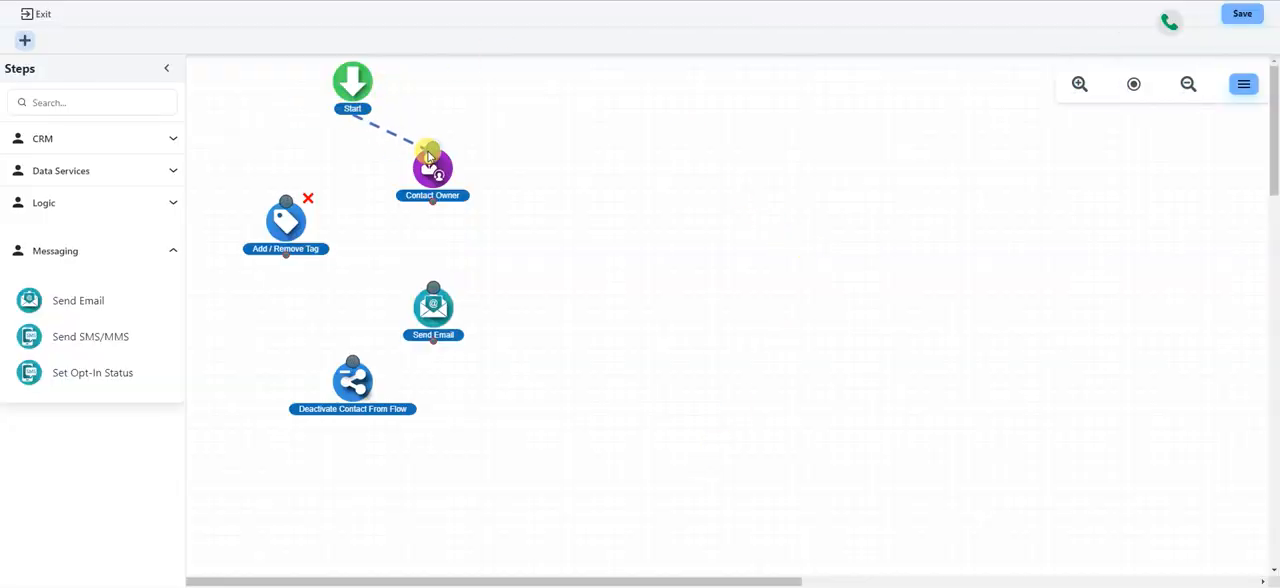
left_click_drag(440, 198, 286, 210)
left_click_drag(287, 256, 352, 362)
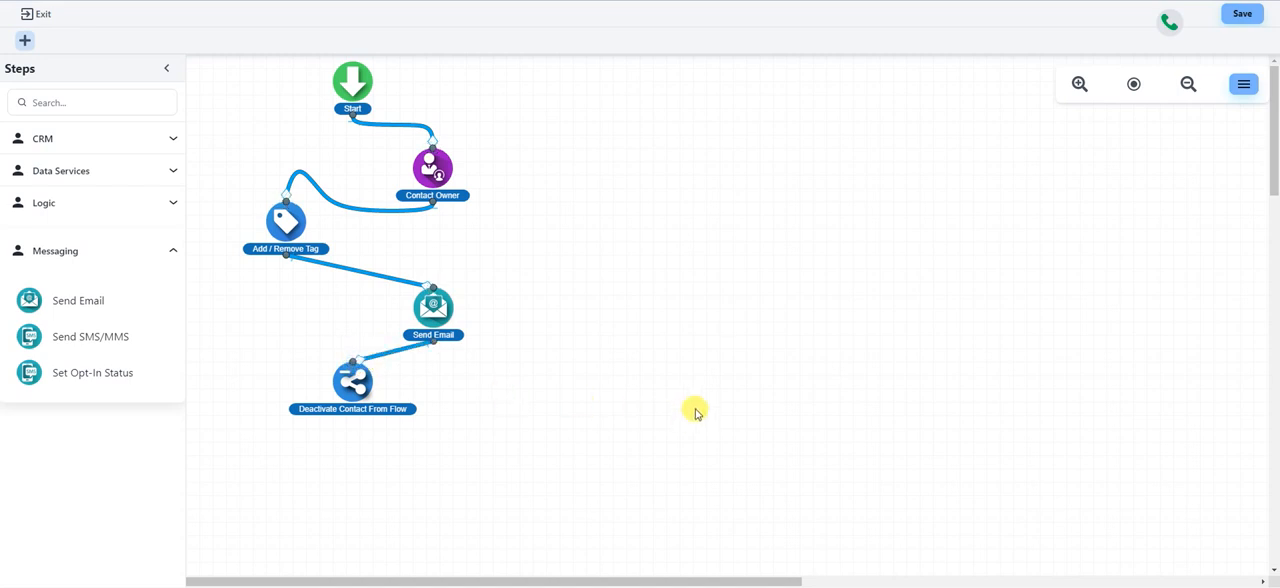